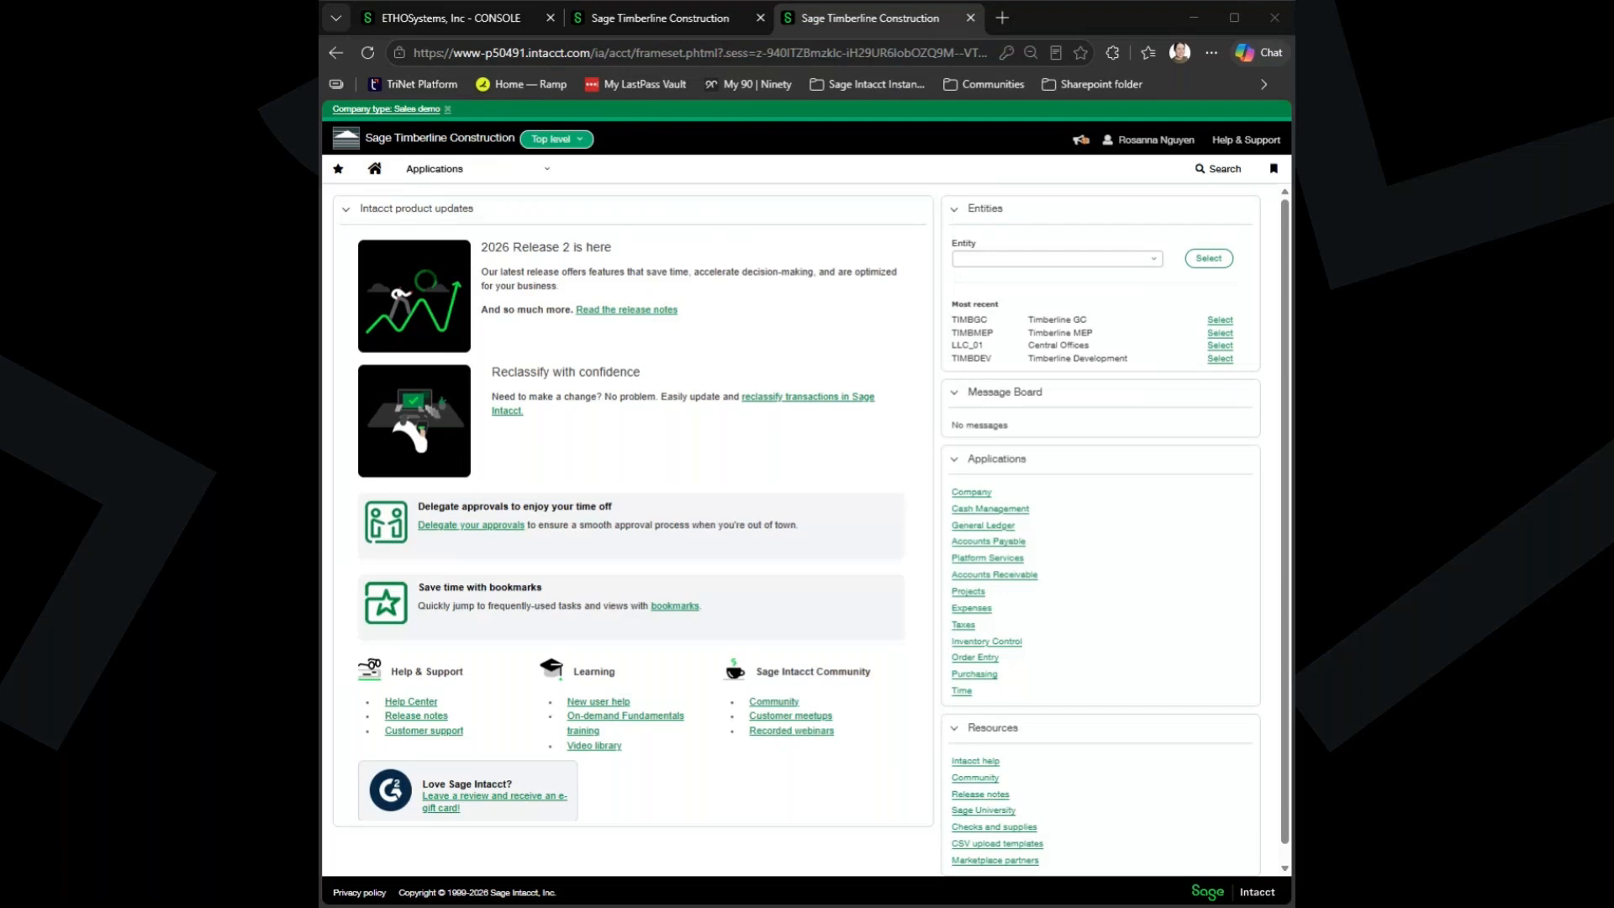
Open the General Ledger's Close books page and examine the periods available to close through, without choosing one.
left_click(469, 175)
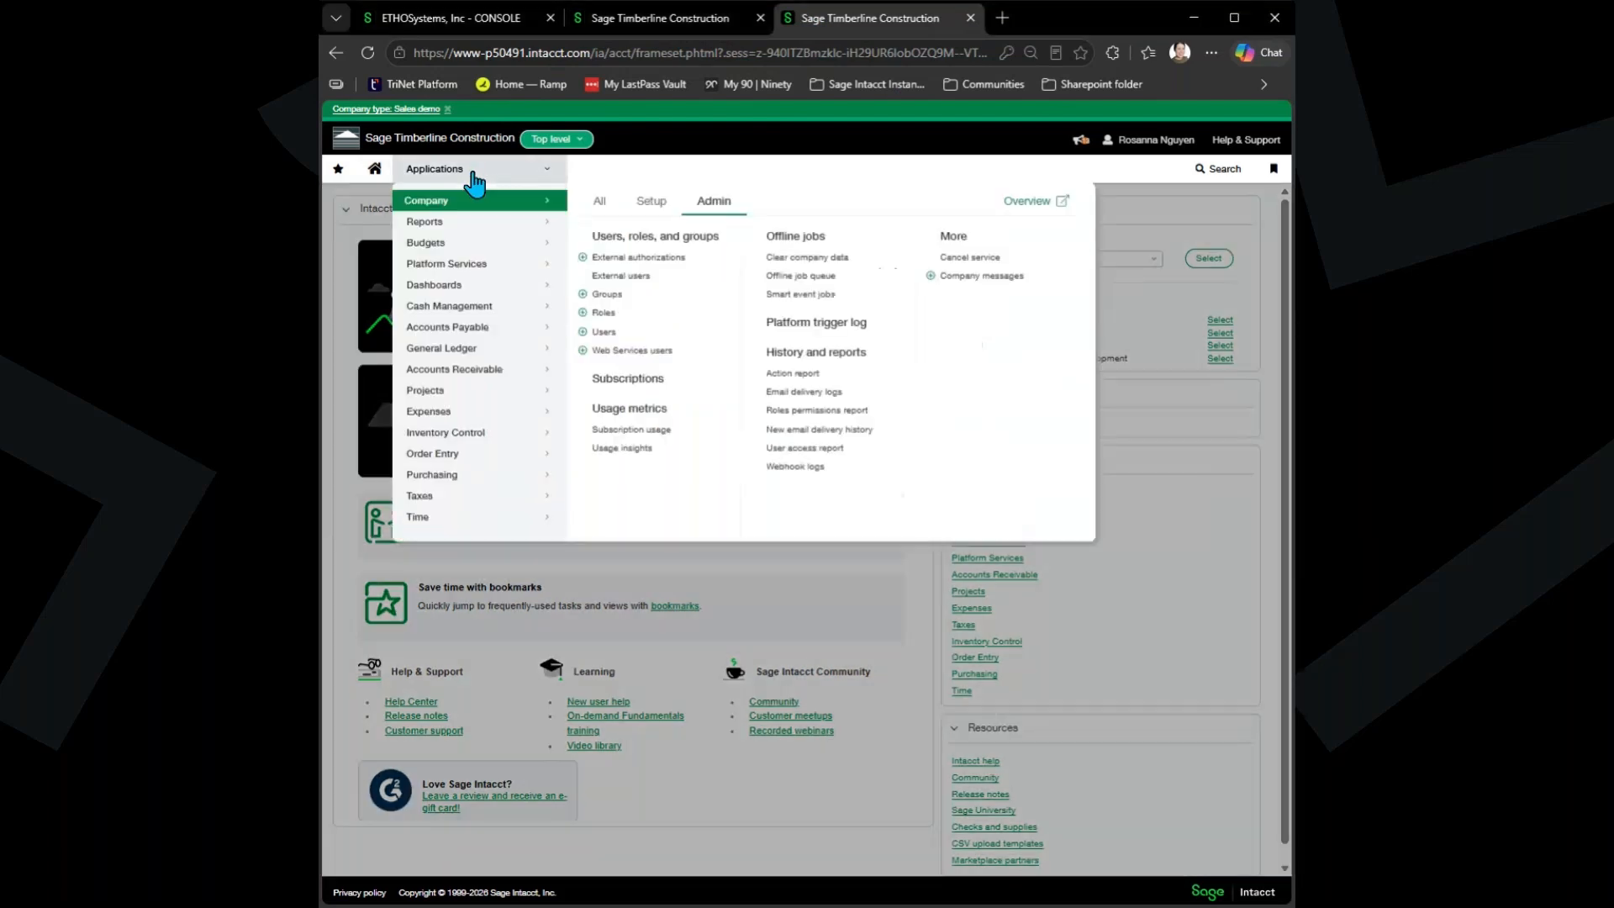
left_click(451, 350)
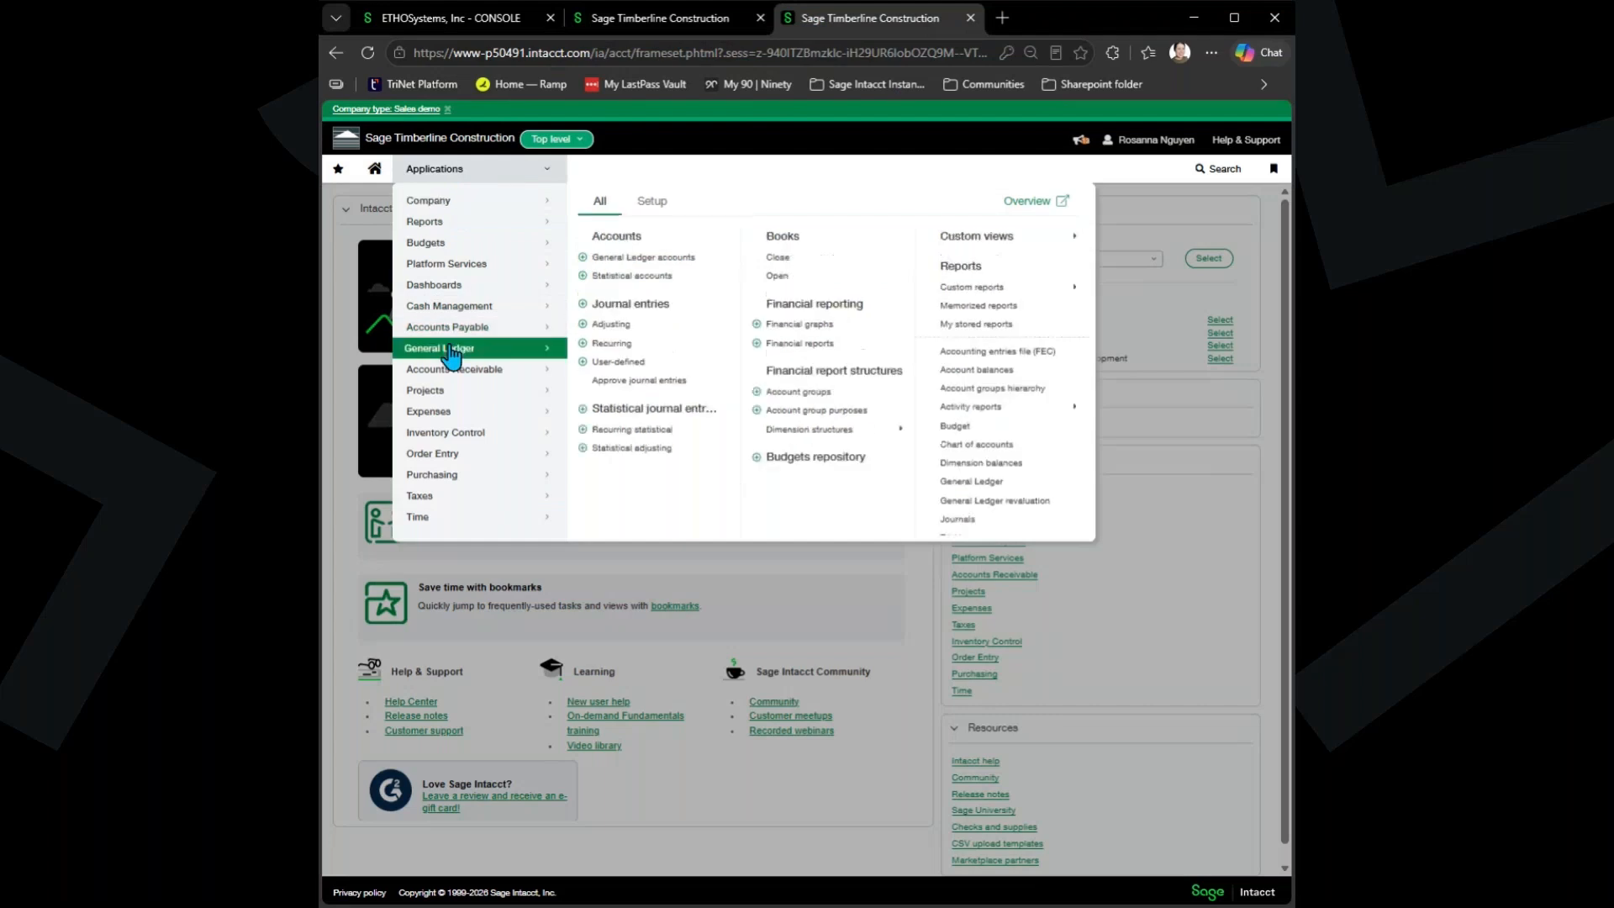
left_click(775, 257)
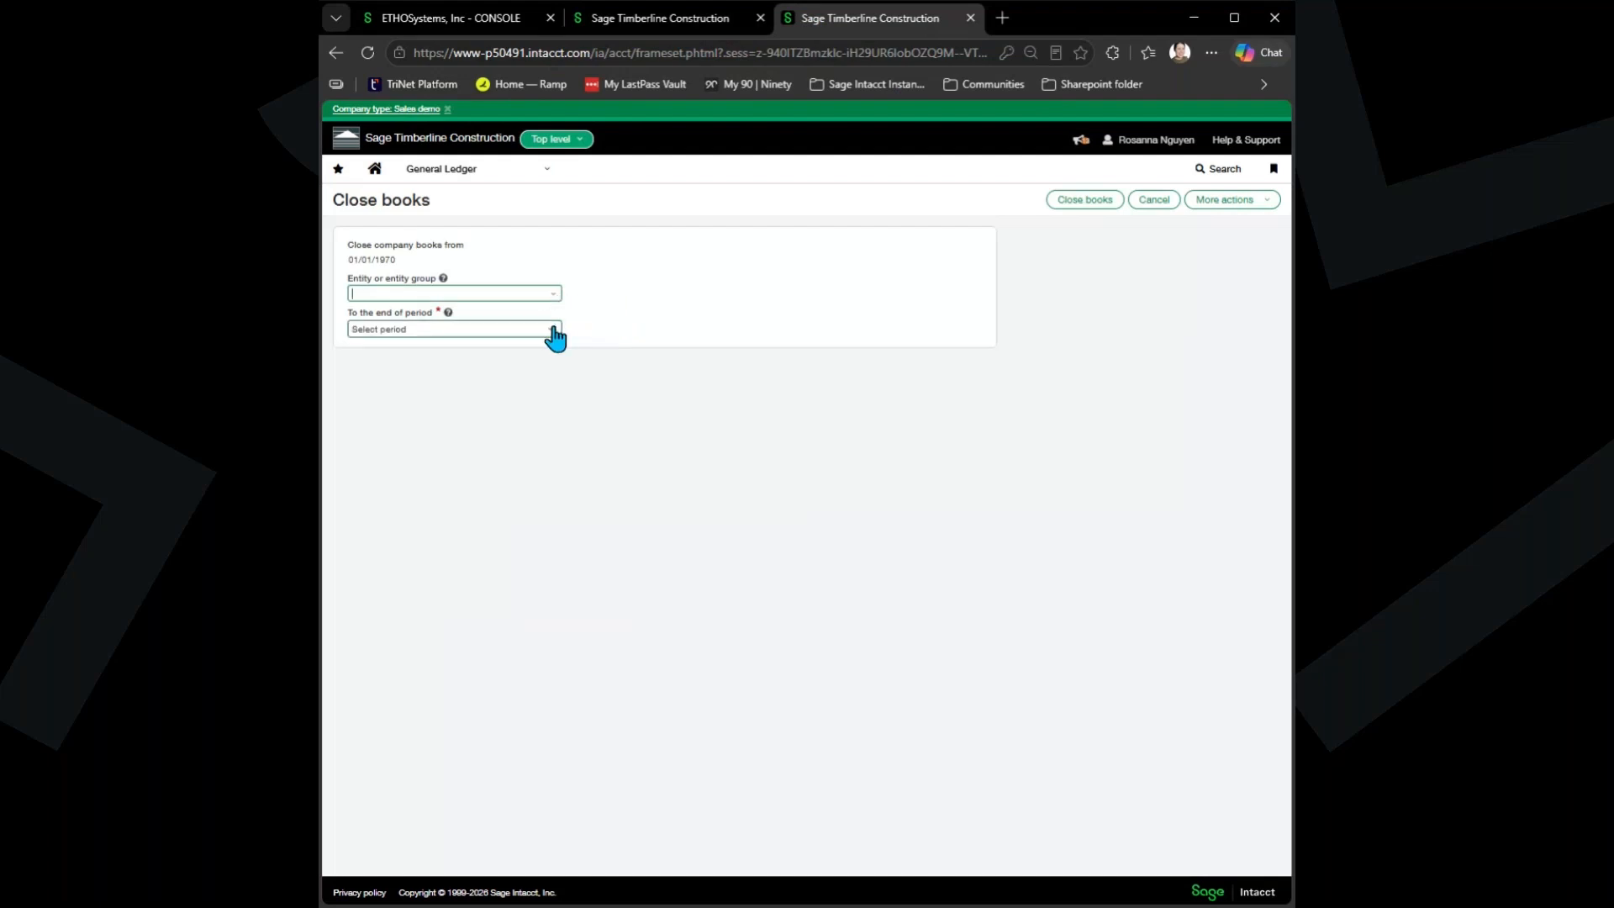
left_click(554, 331)
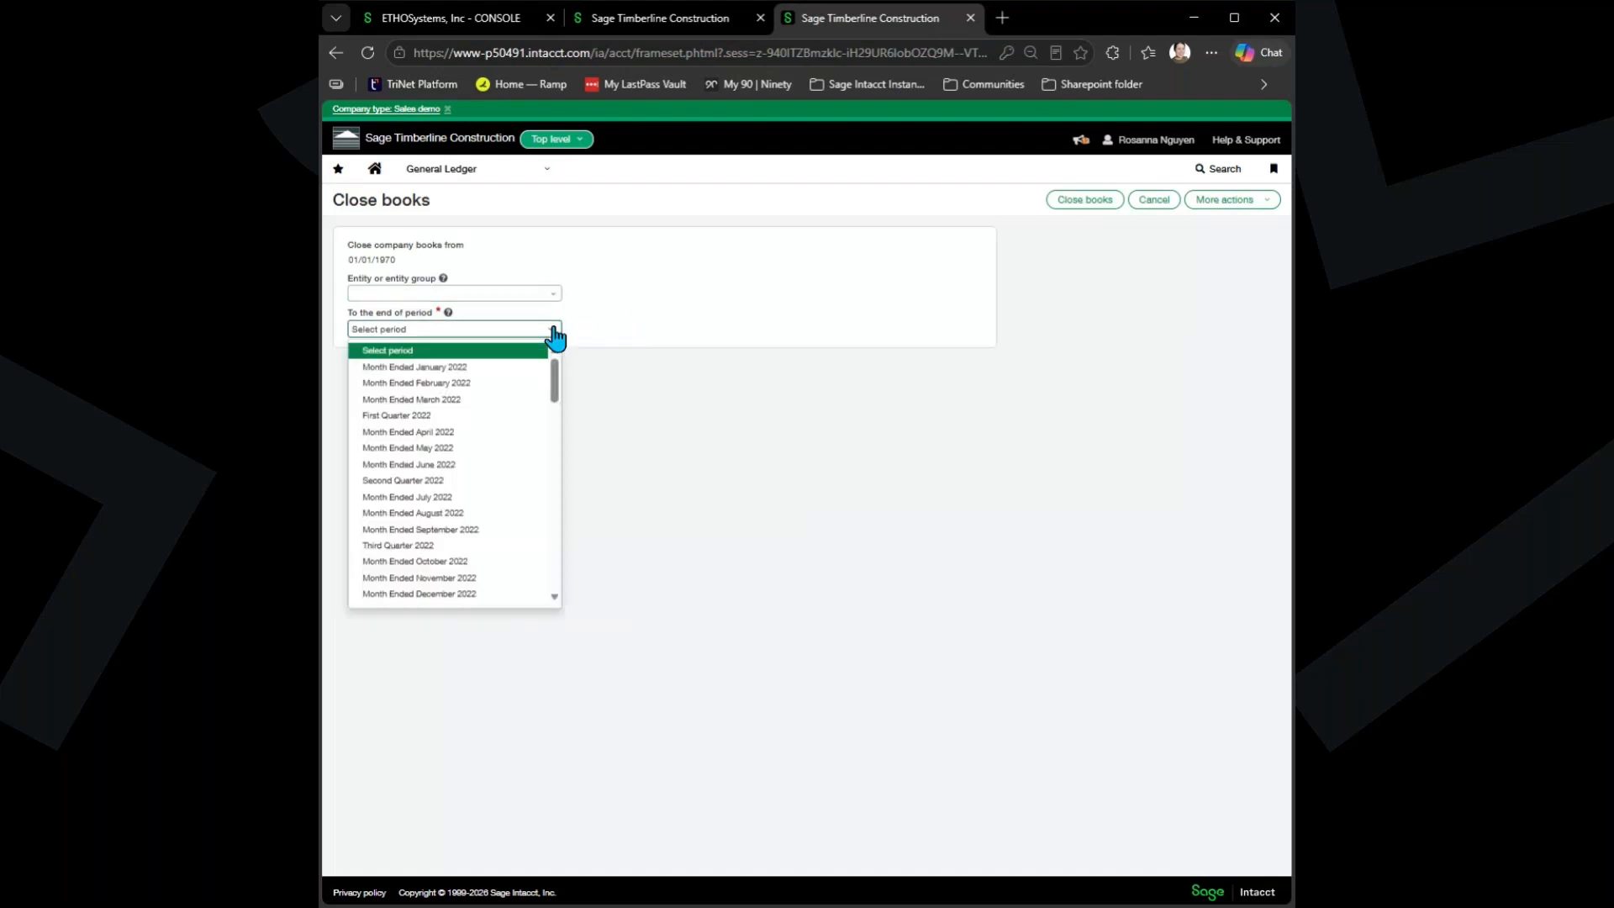
scroll(500, 471, "down", 5)
scroll(500, 473, "down", 4)
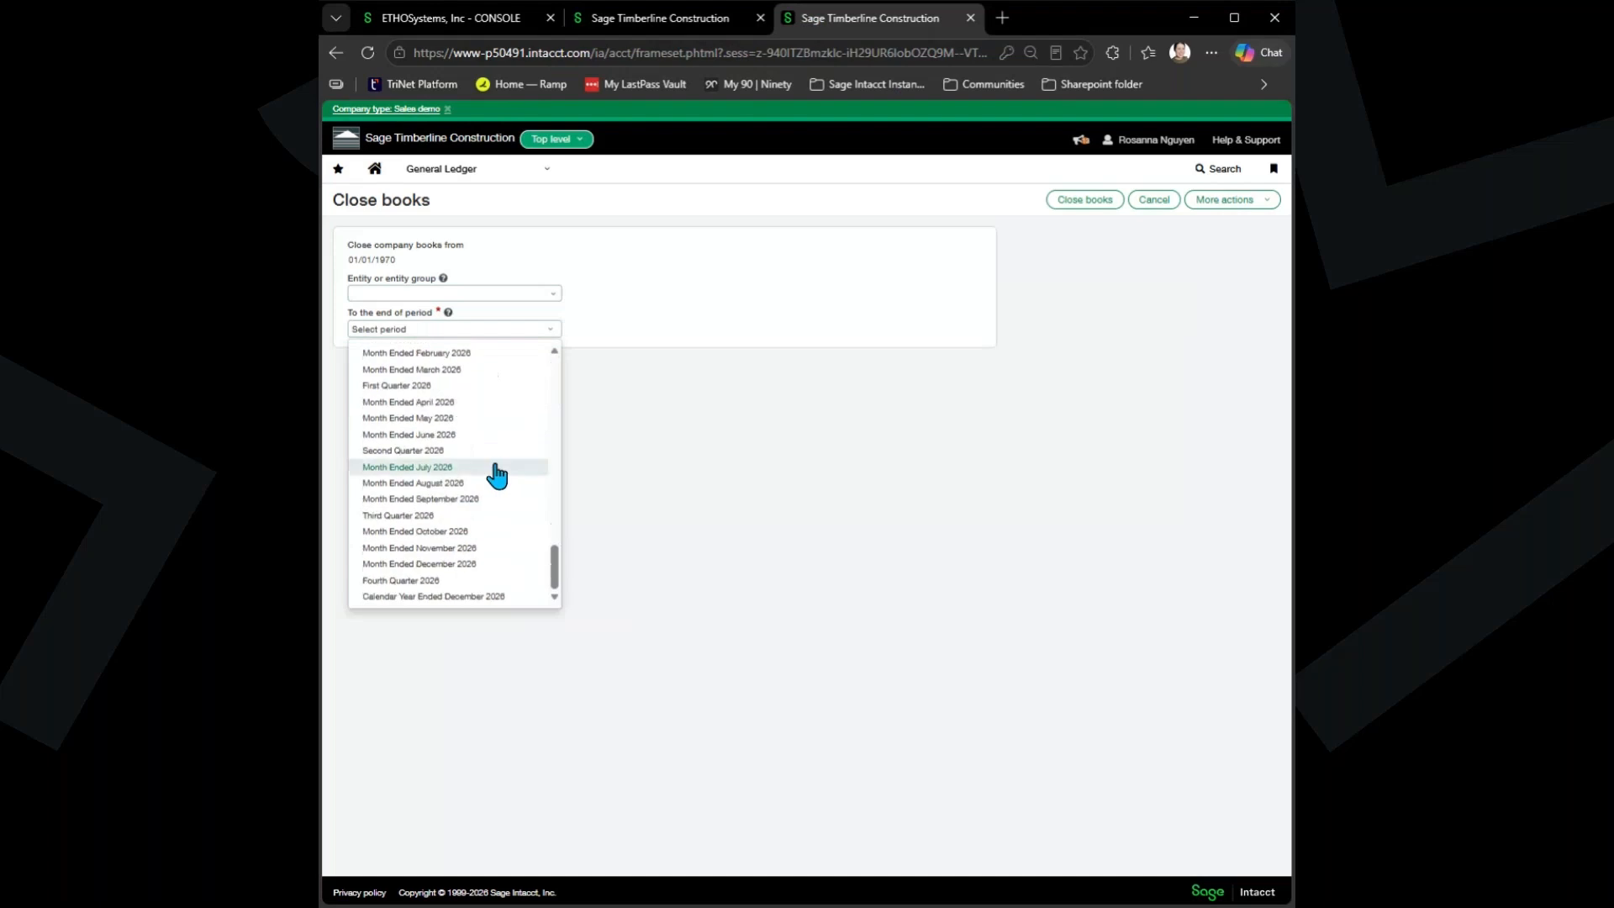
scroll(458, 442, "up", 3)
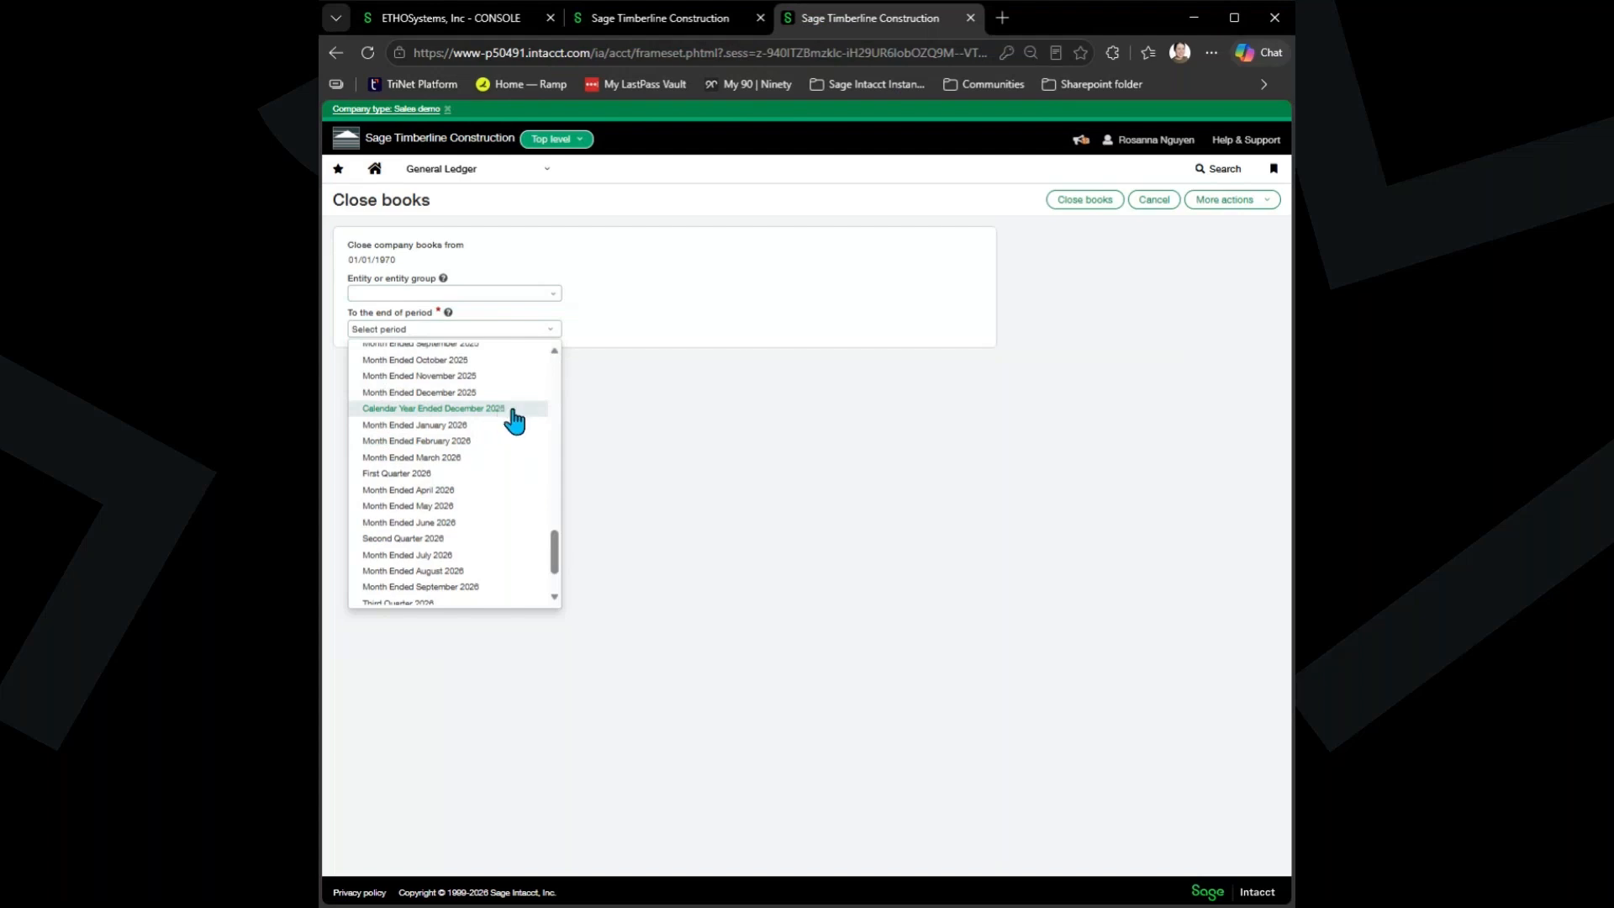
left_click(624, 423)
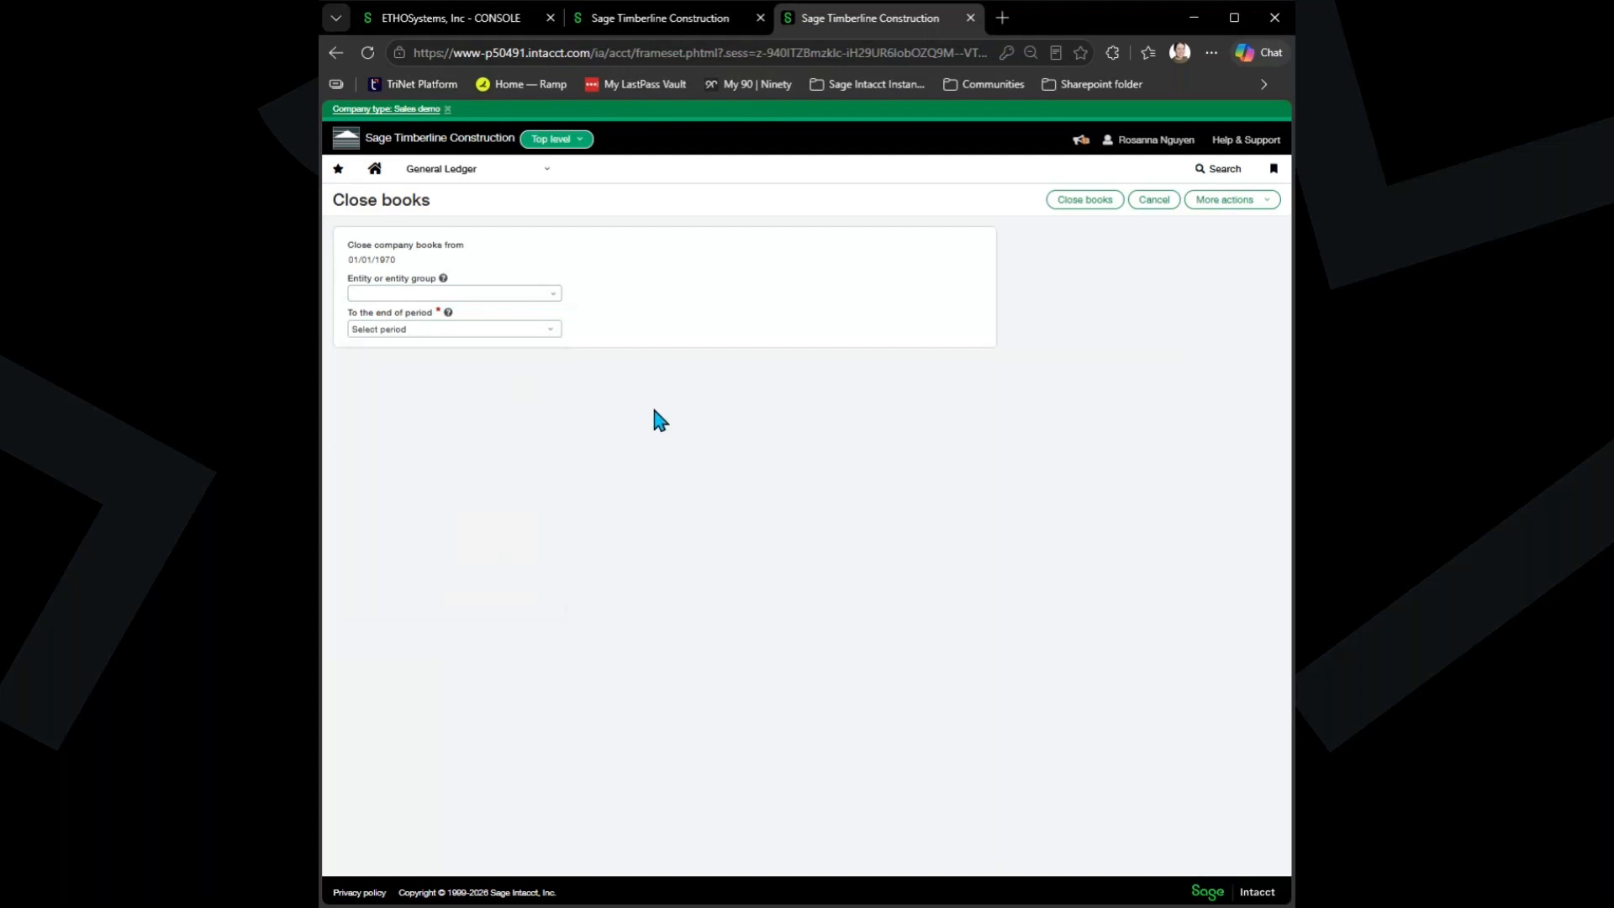
Find Reporting periods on the company setup checklist and view its default creation dialog without creating any periods.
left_click(512, 168)
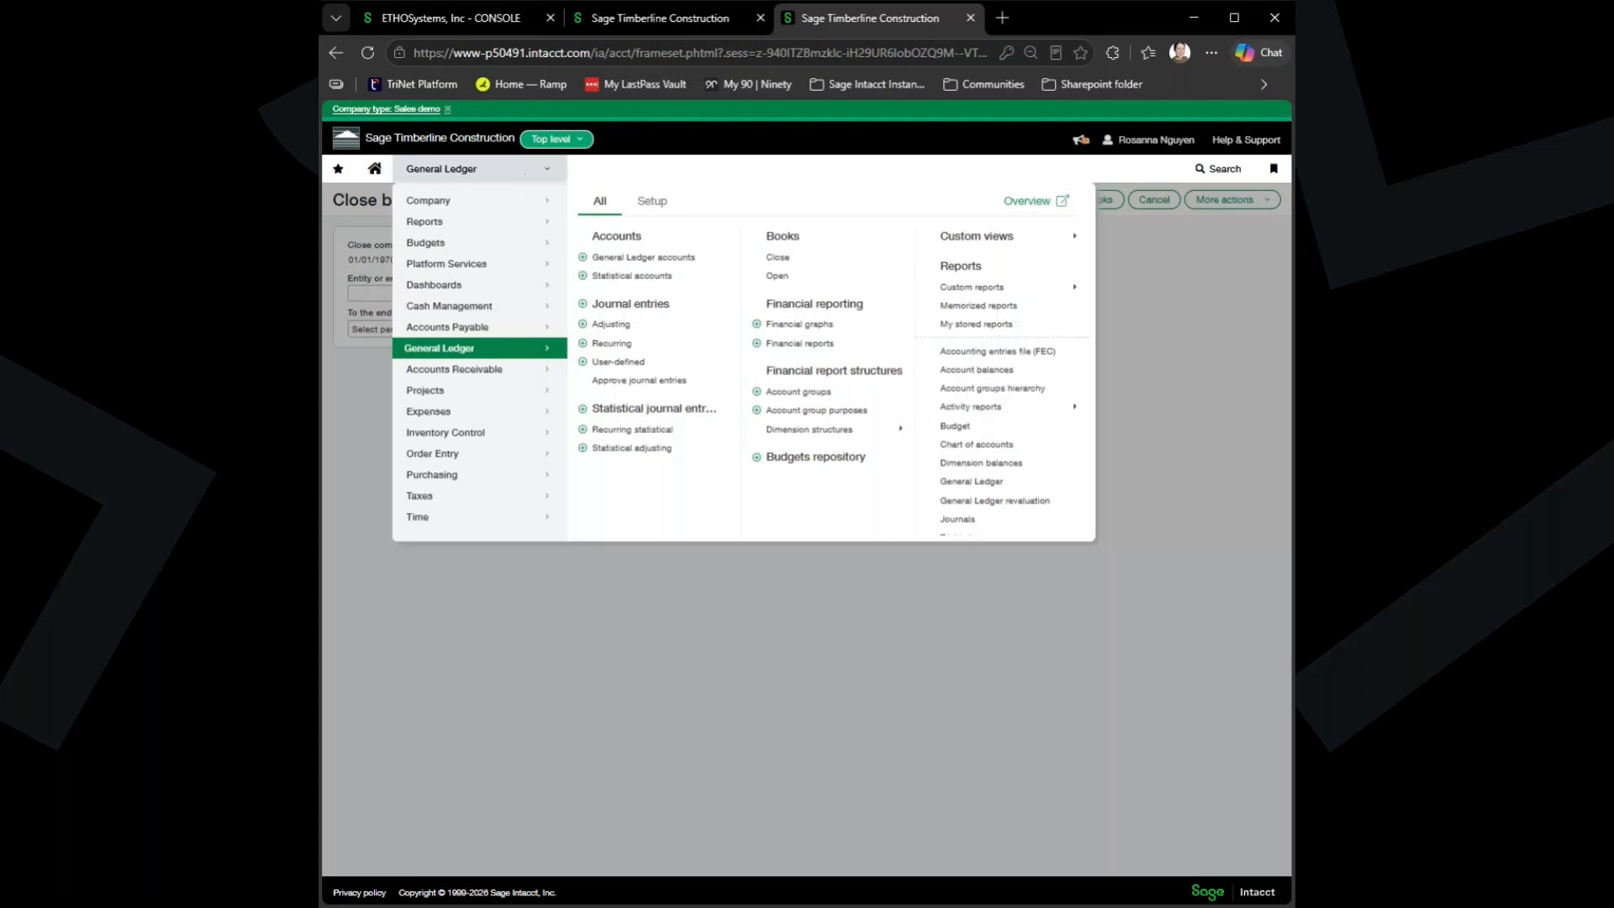
left_click(441, 200)
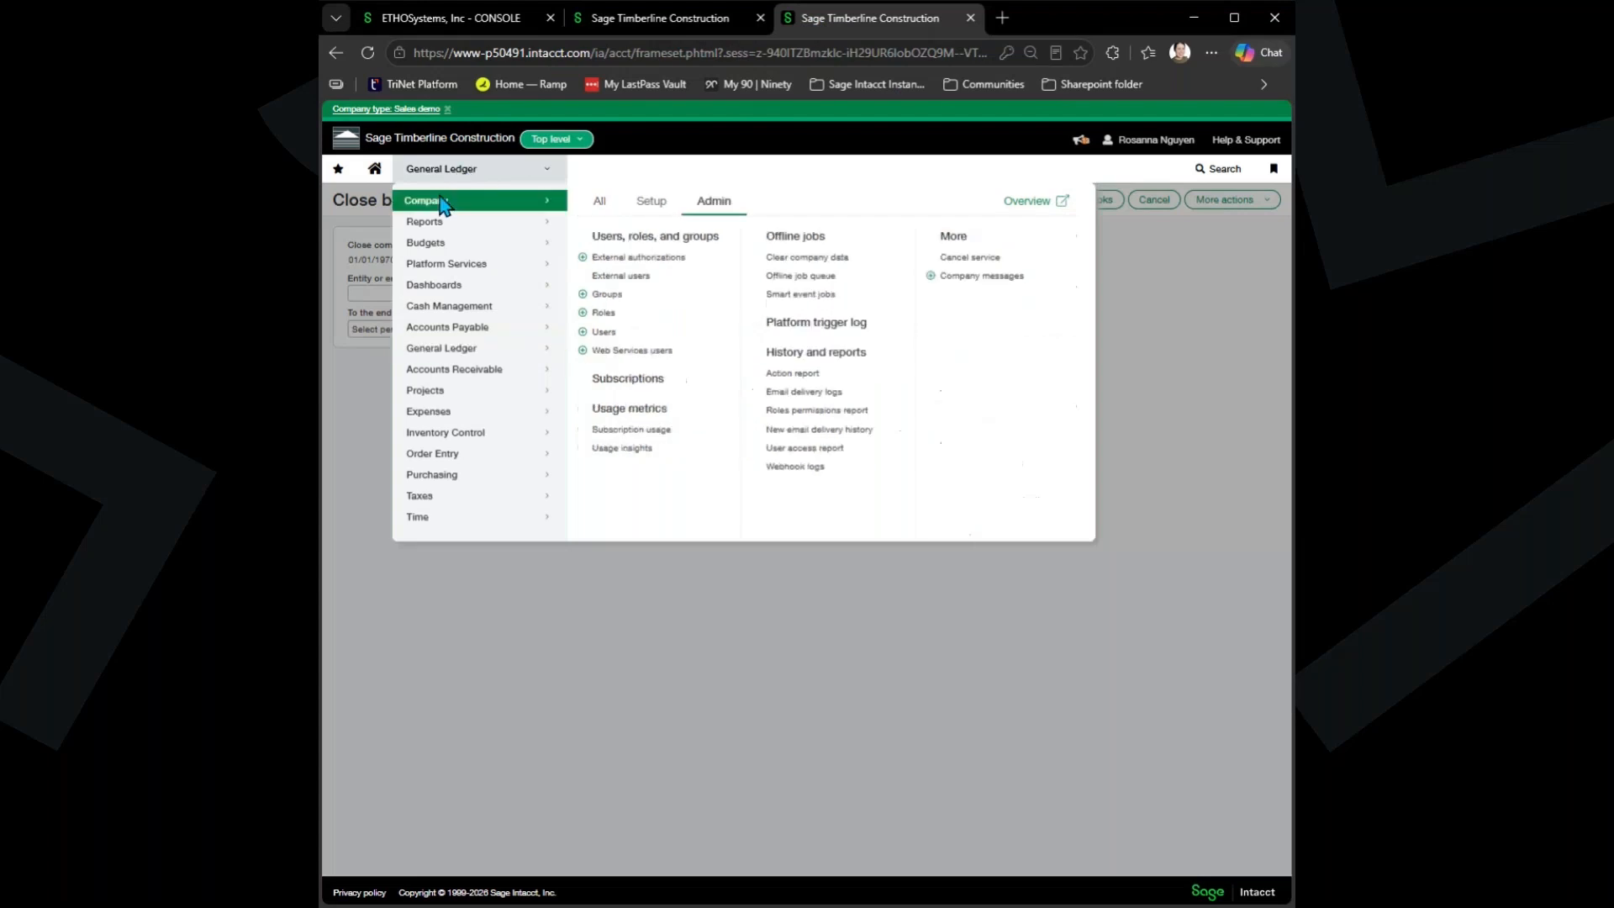
left_click(654, 203)
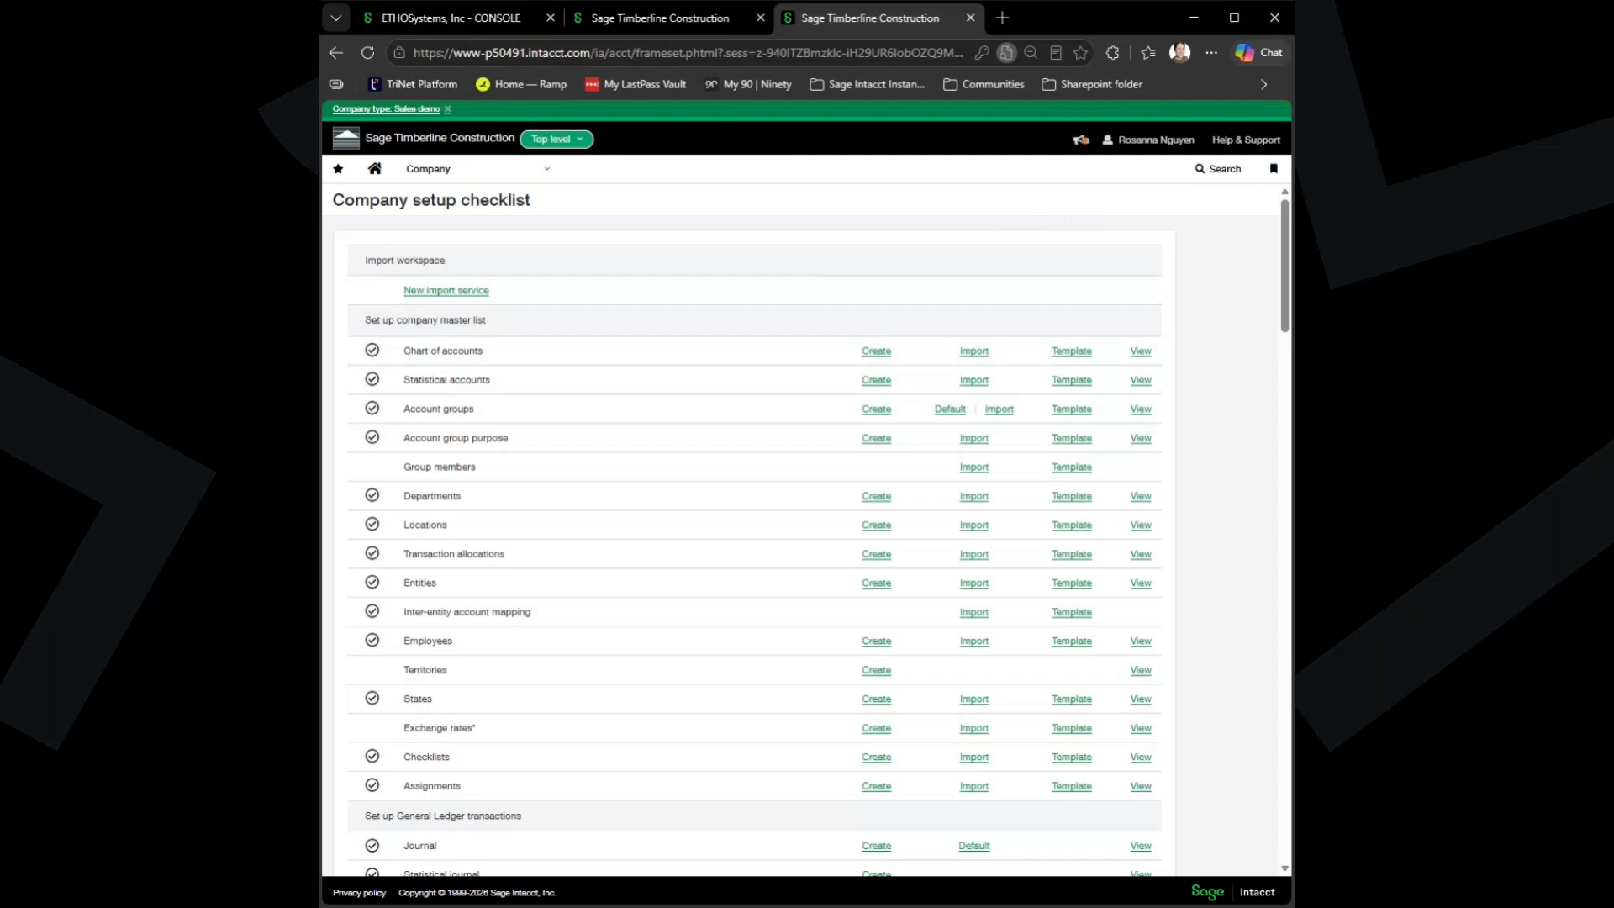
type("repor")
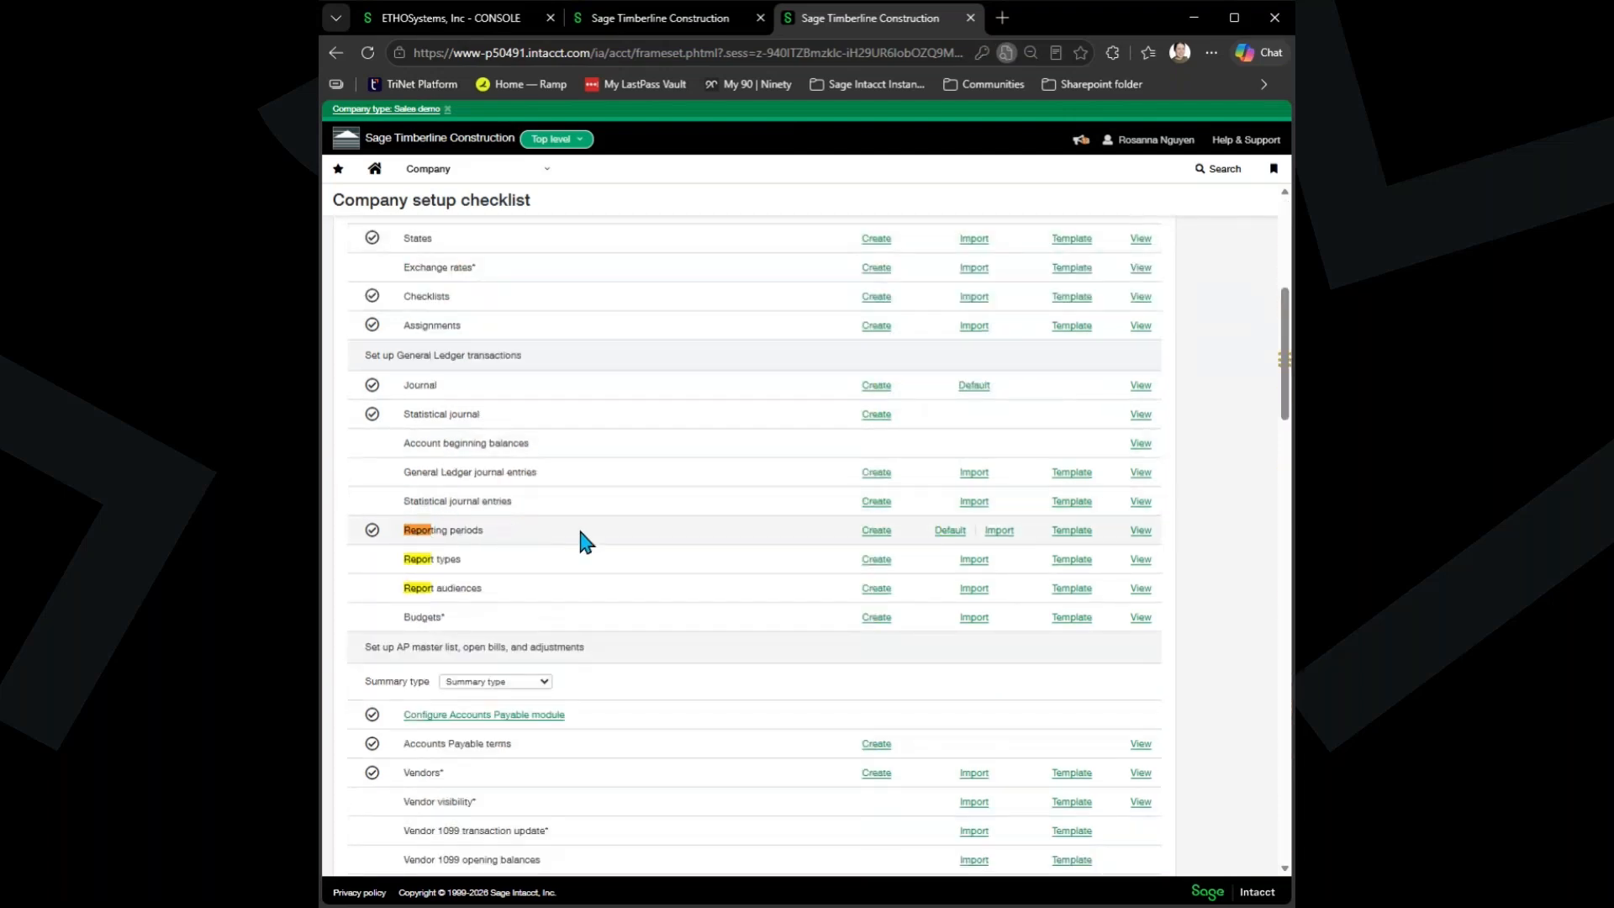
left_click(950, 532)
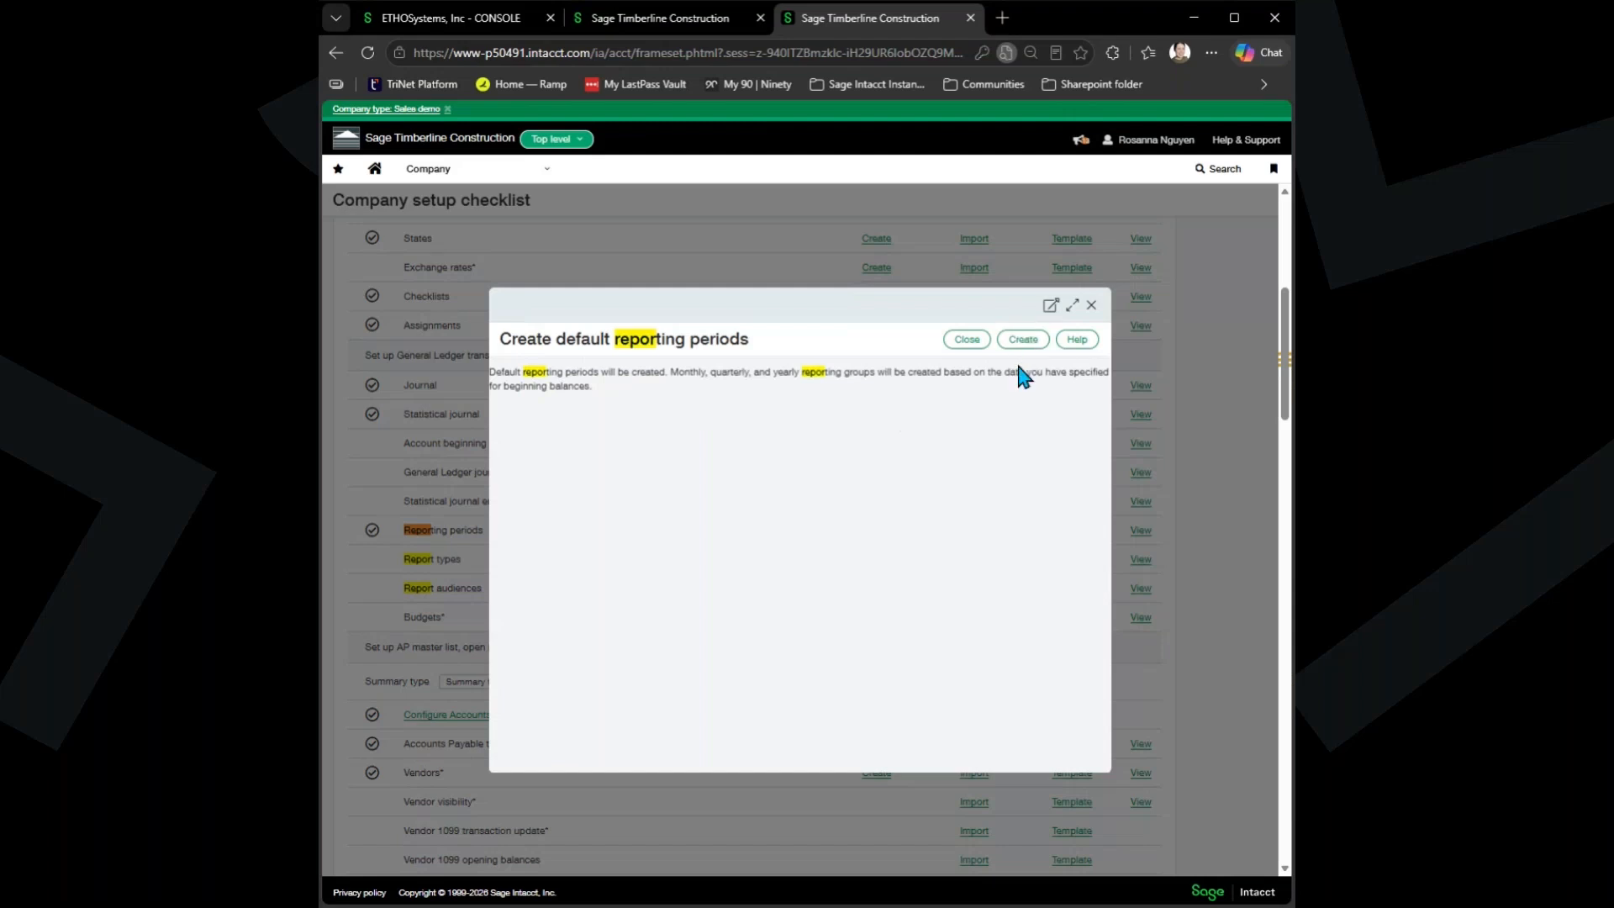
left_click(1091, 306)
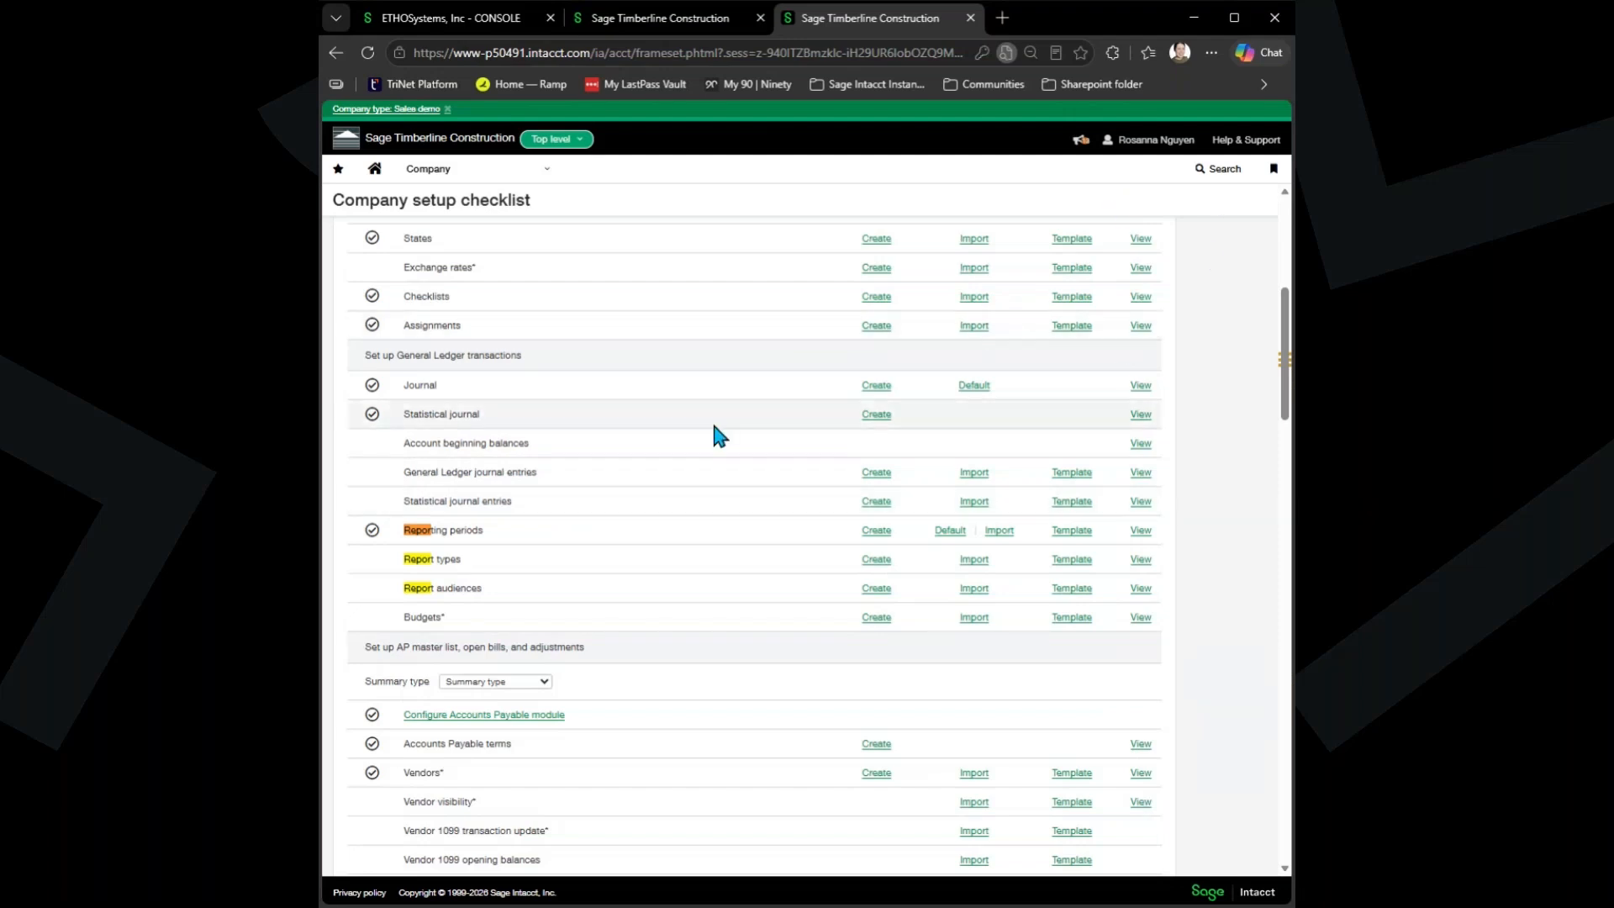
Search the Help Center for "create default" and open the article "CSV import: Create default reporting periods".
left_click(1258, 141)
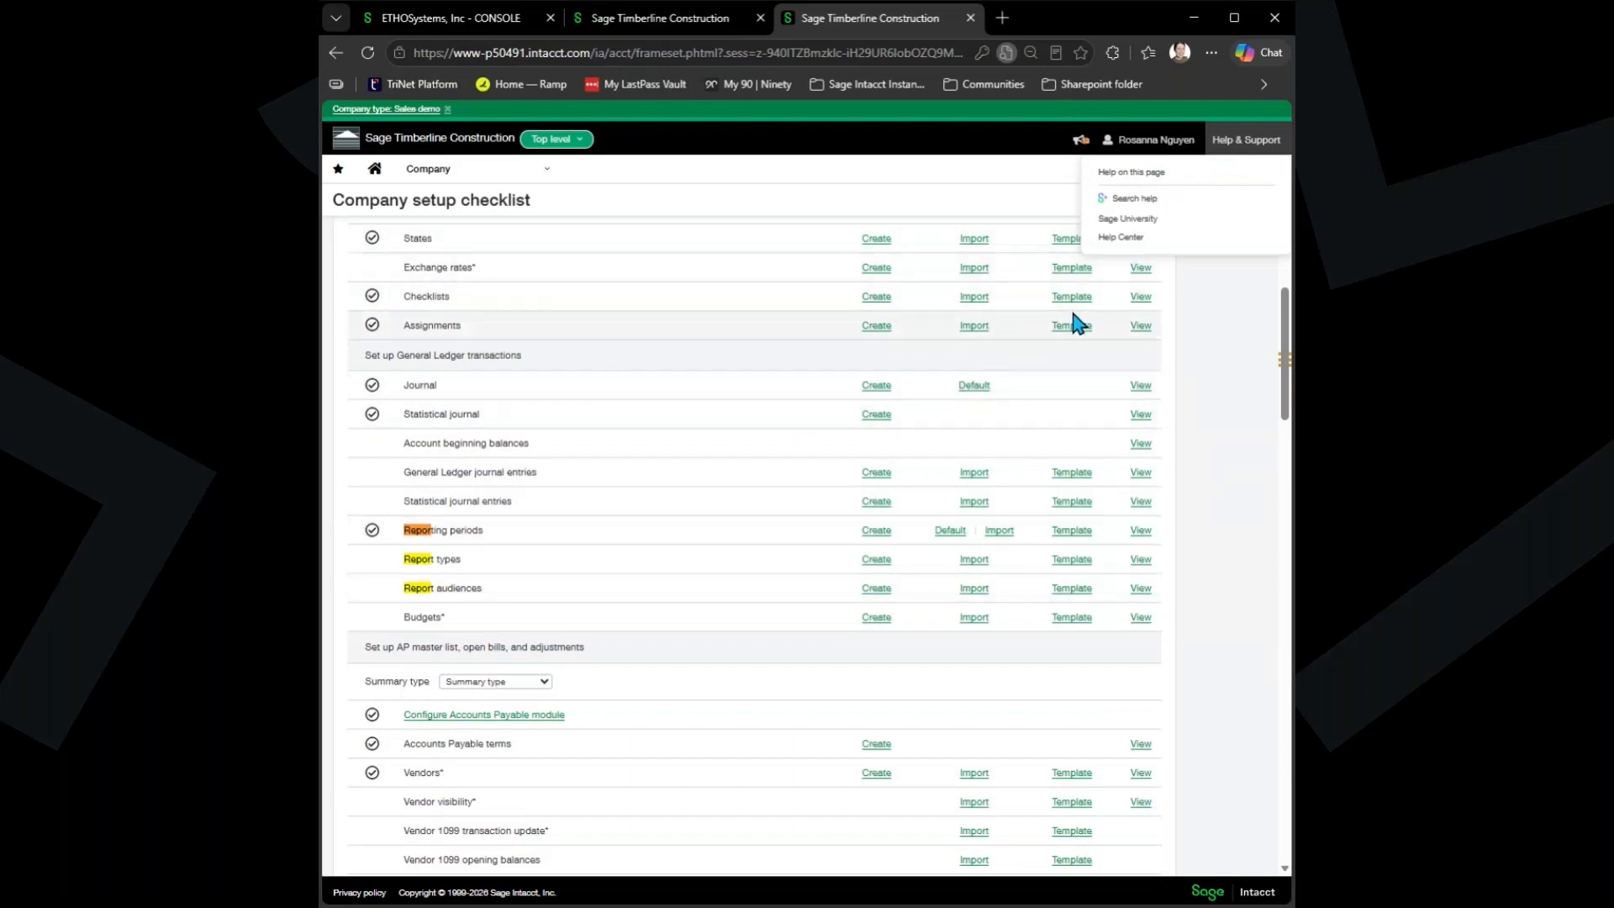
left_click(1147, 239)
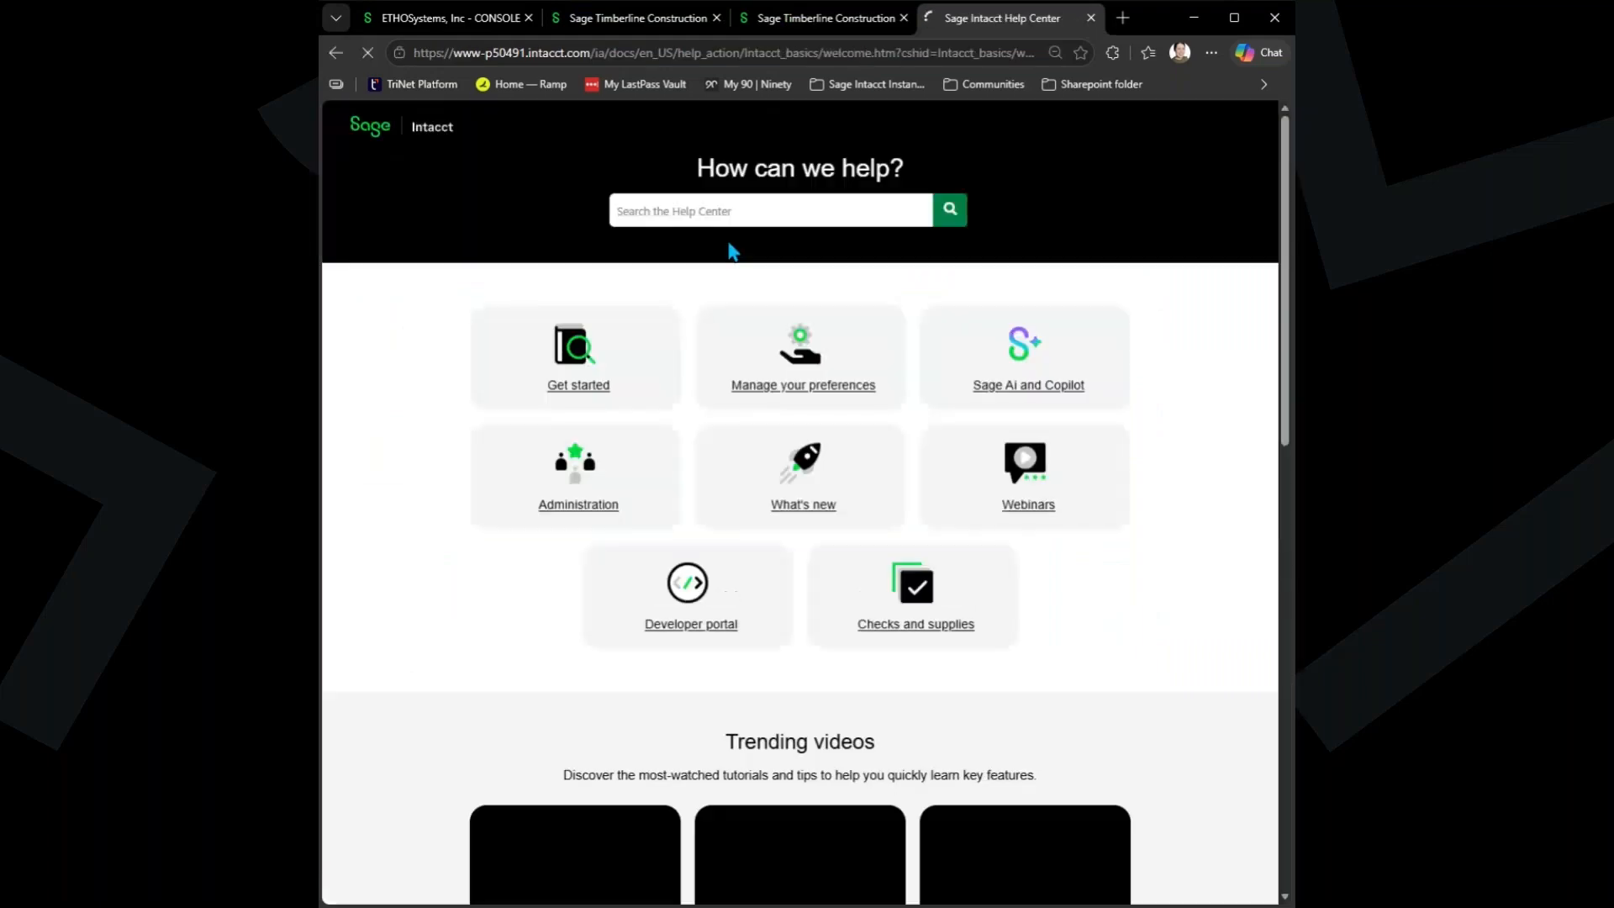
type("rep")
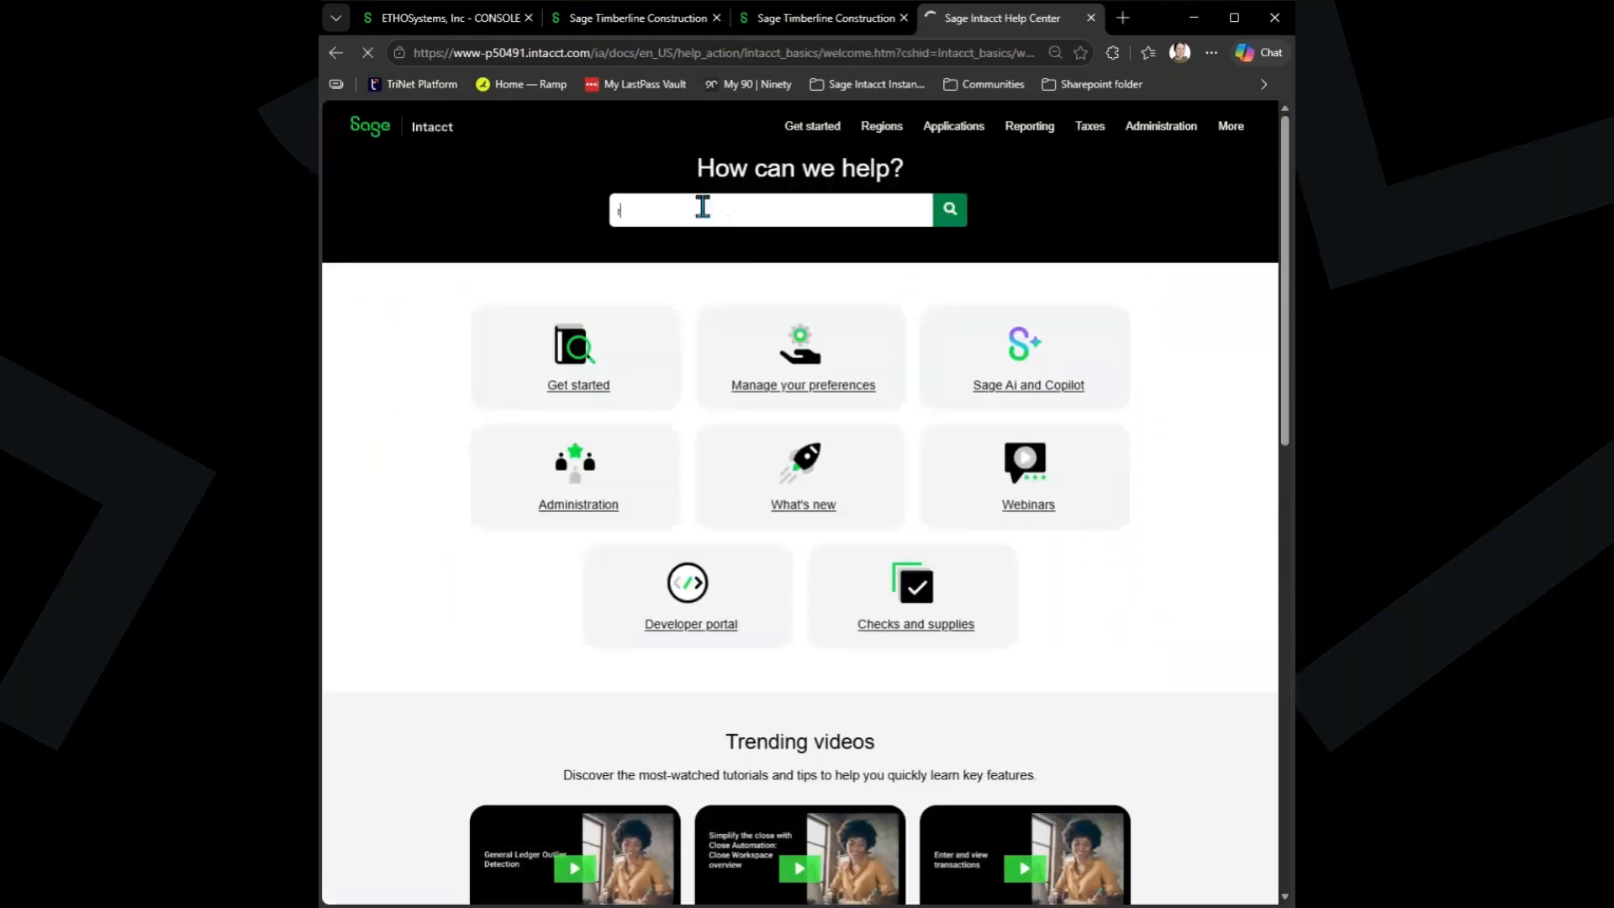
key("BackSpace")
key("BackSpace")
key("BackSpace")
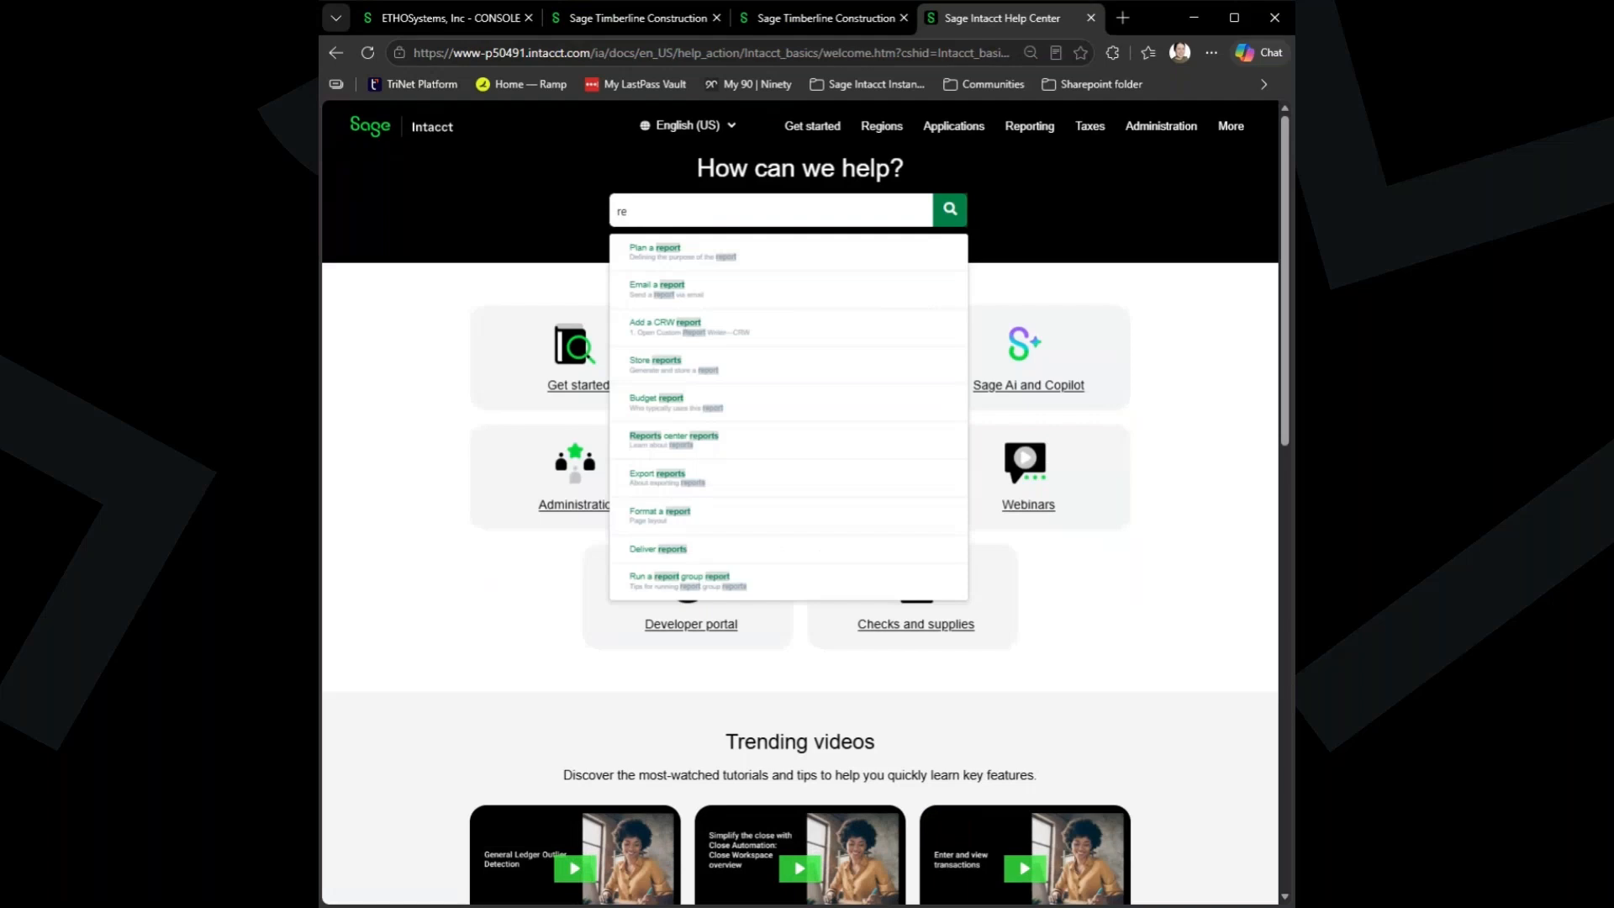
type("create")
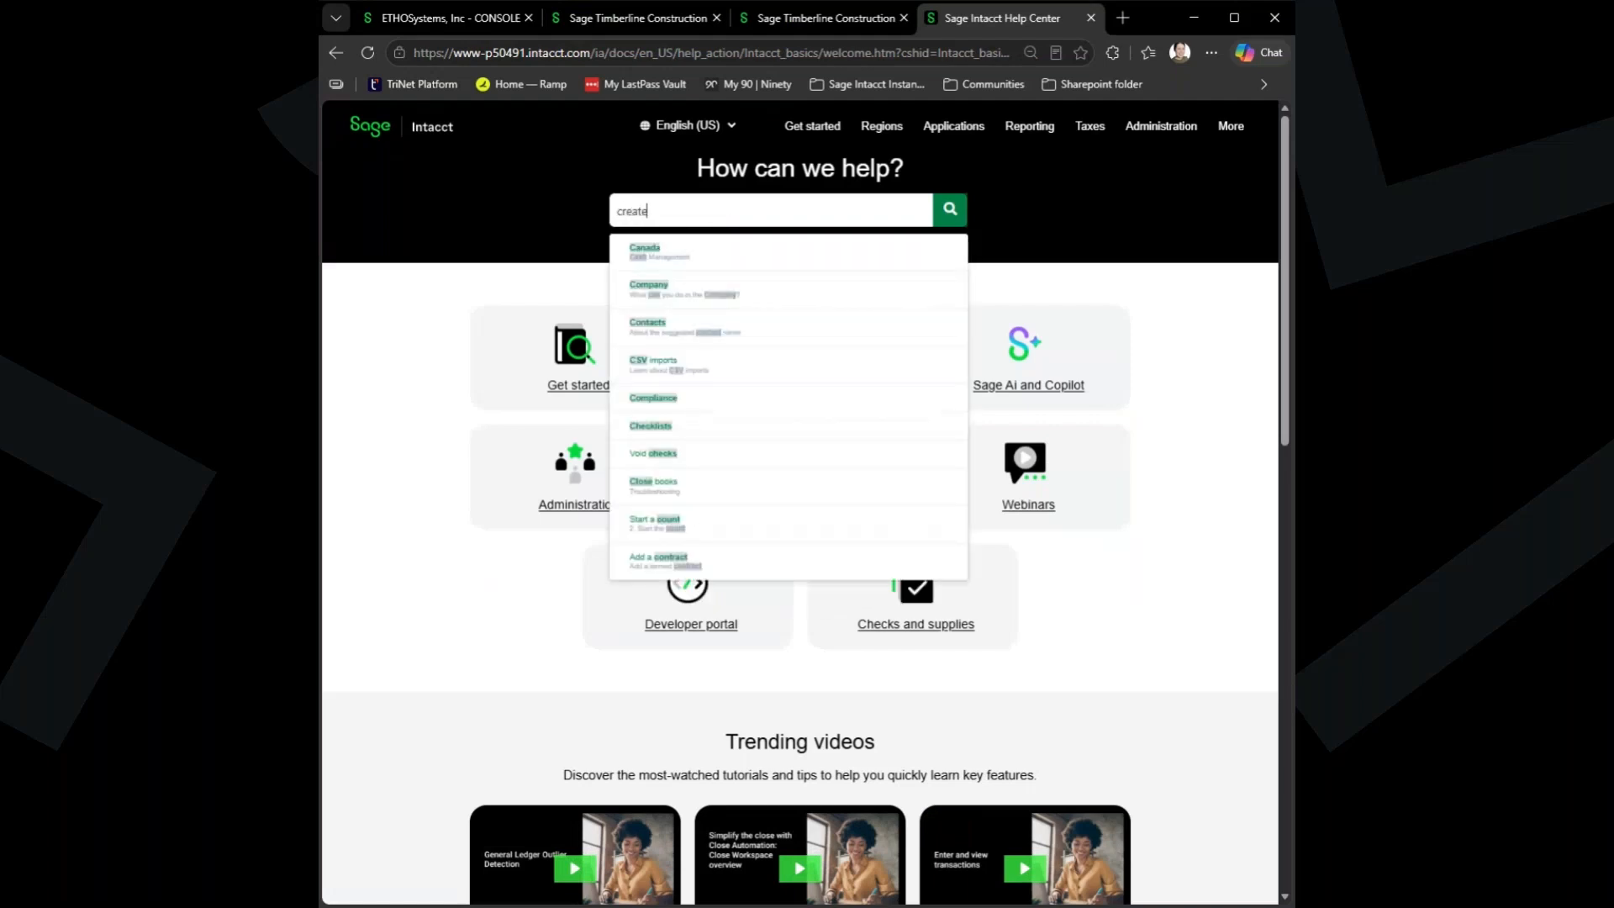
type(" default")
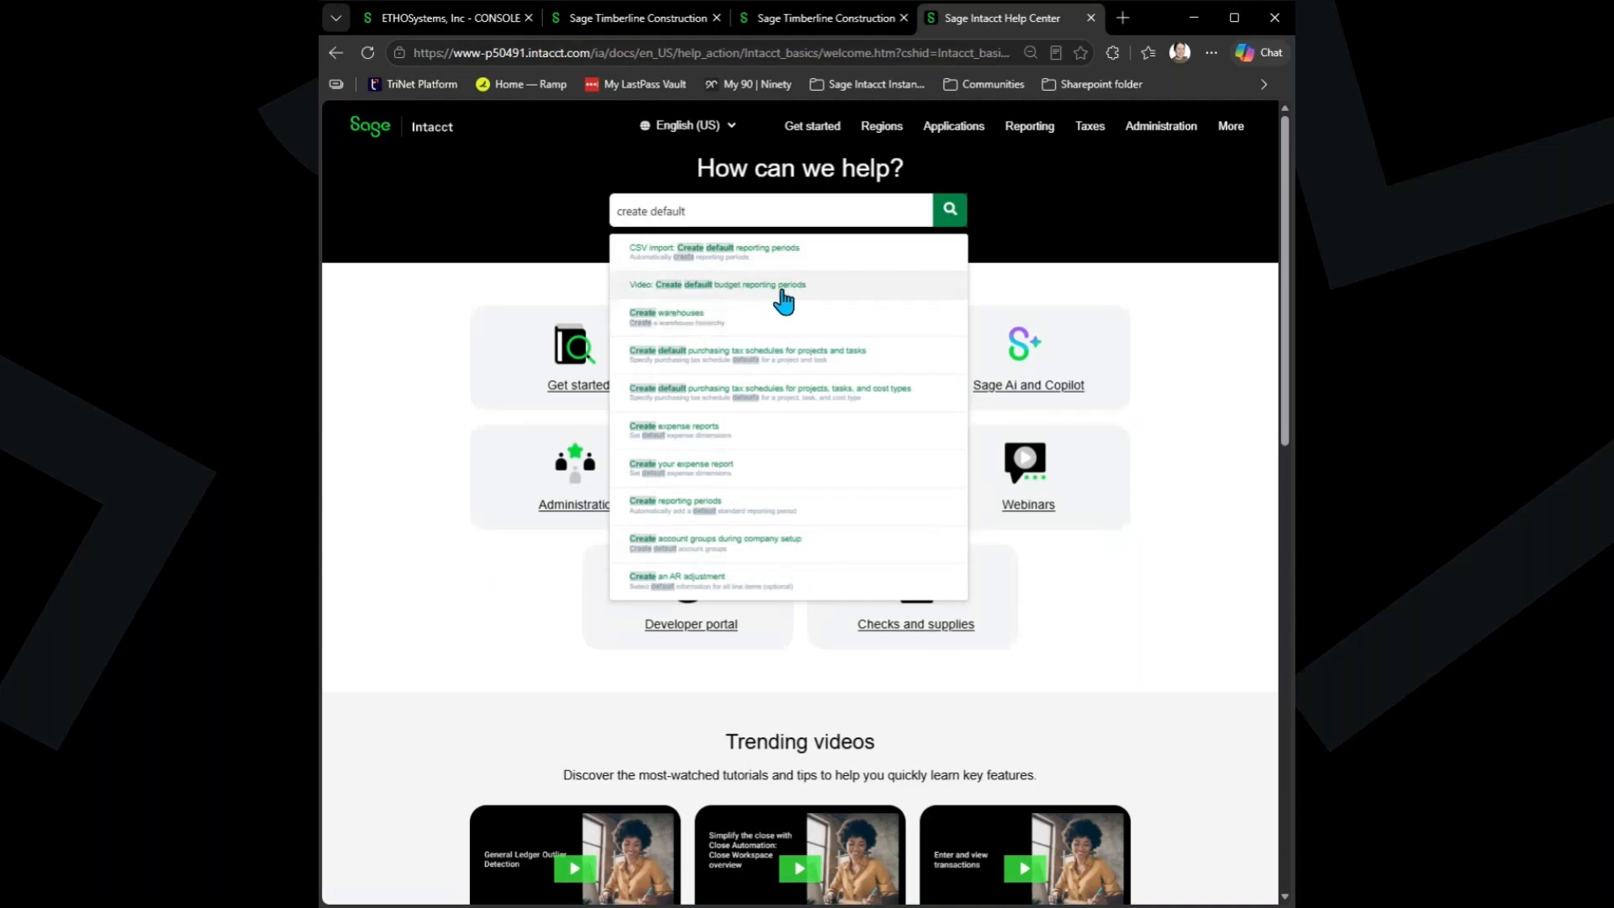
left_click(734, 254)
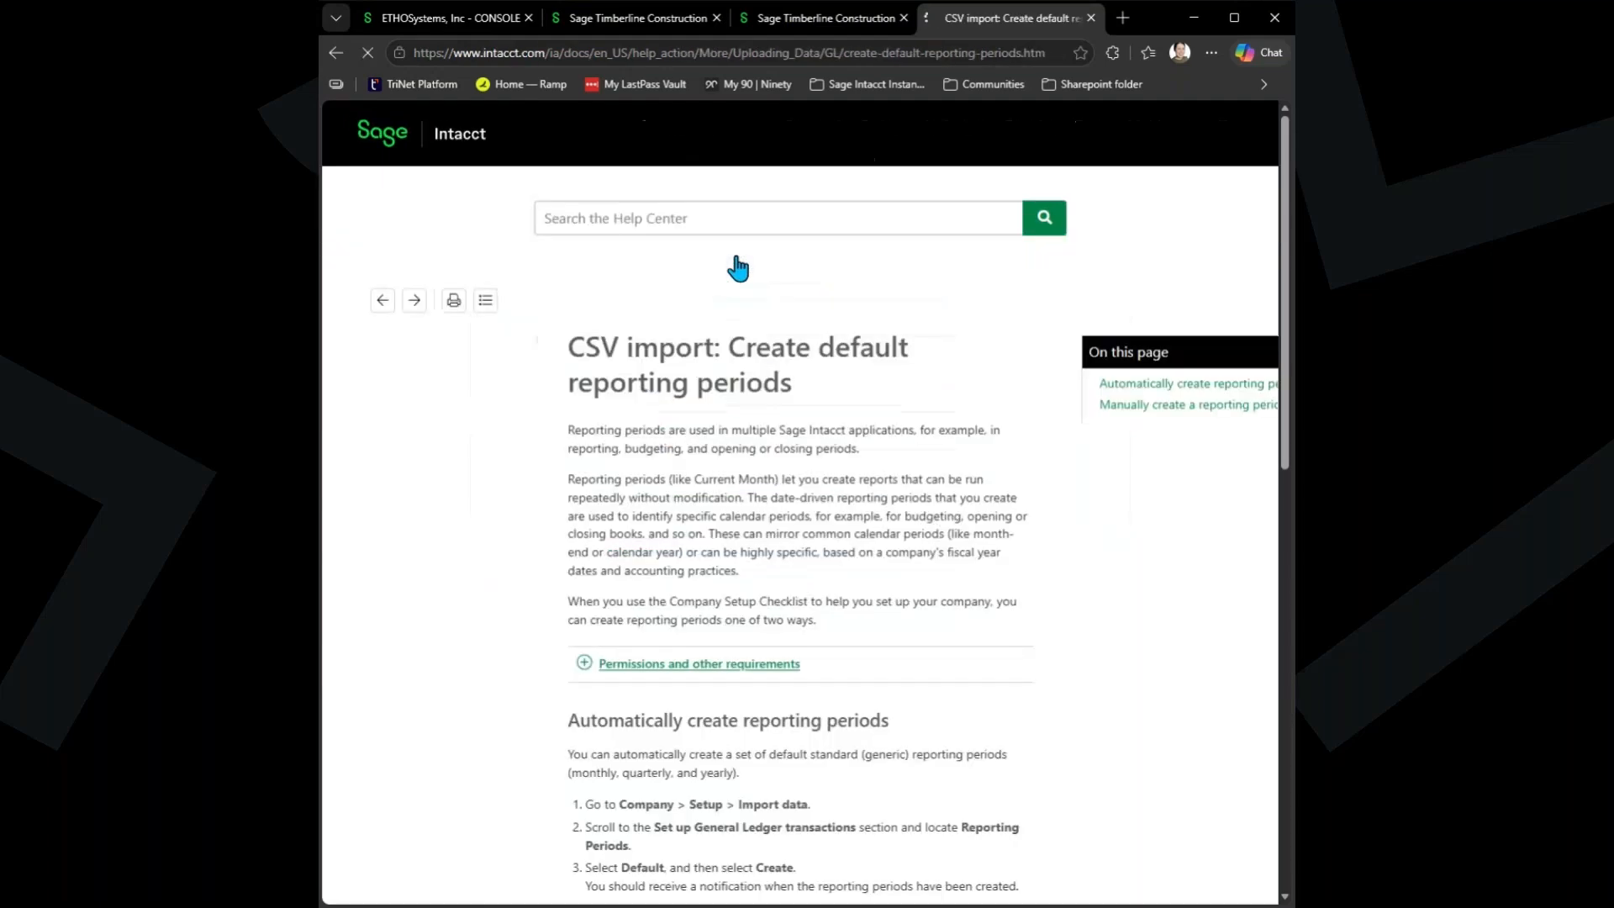
Read the help article's sections on automatically and manually creating reporting periods, and close the article.
scroll(715, 476, "down", 3)
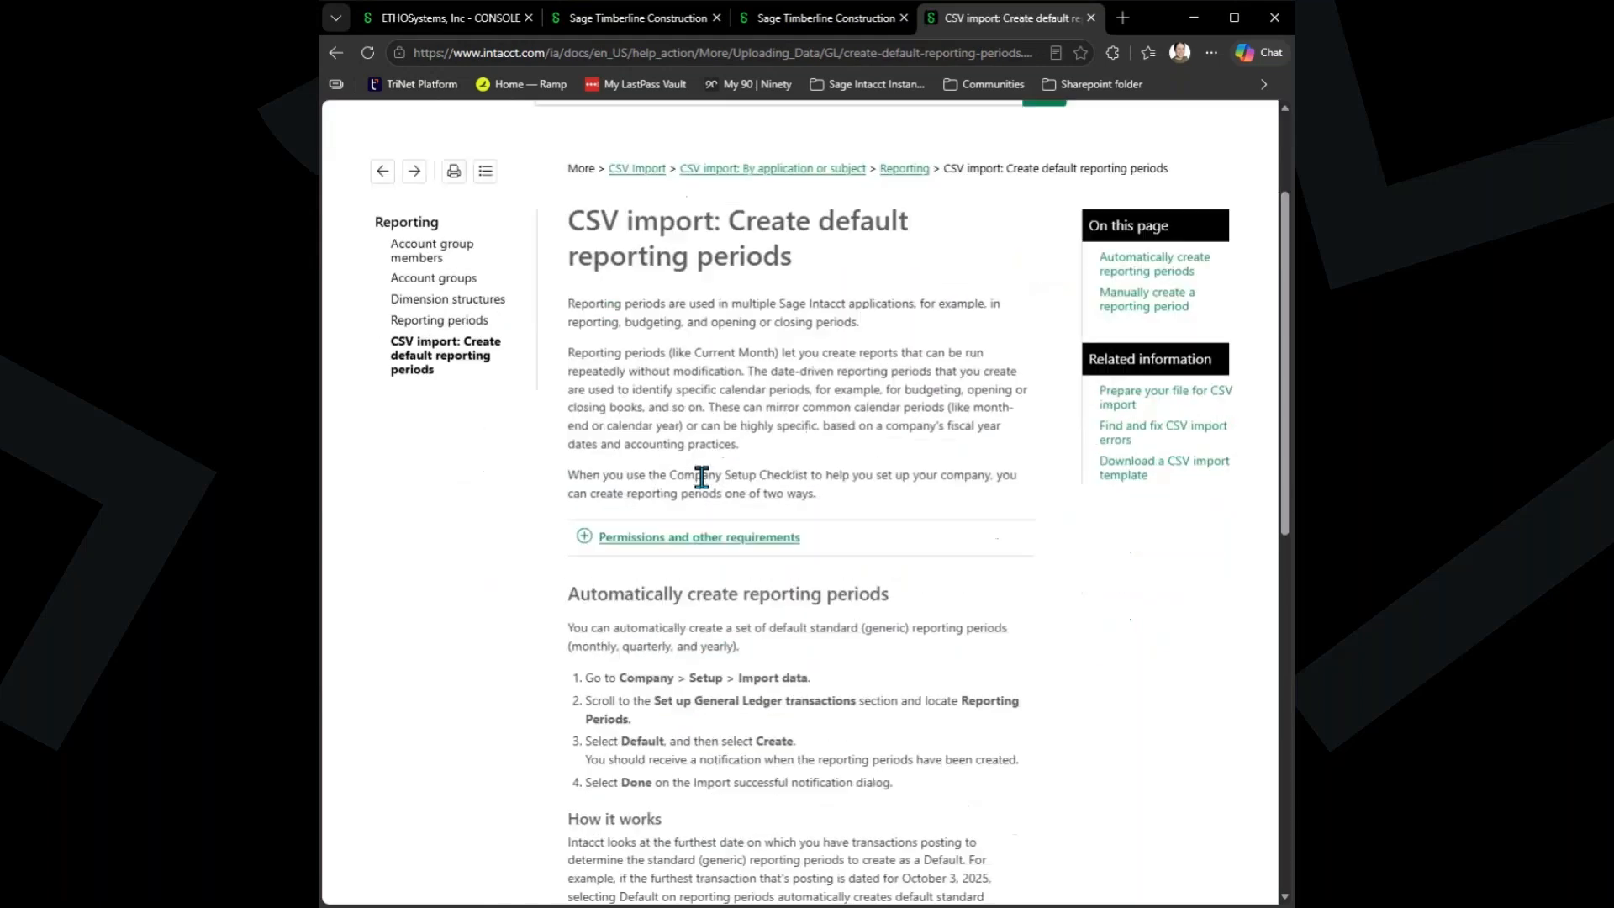
scroll(701, 476, "down", 6)
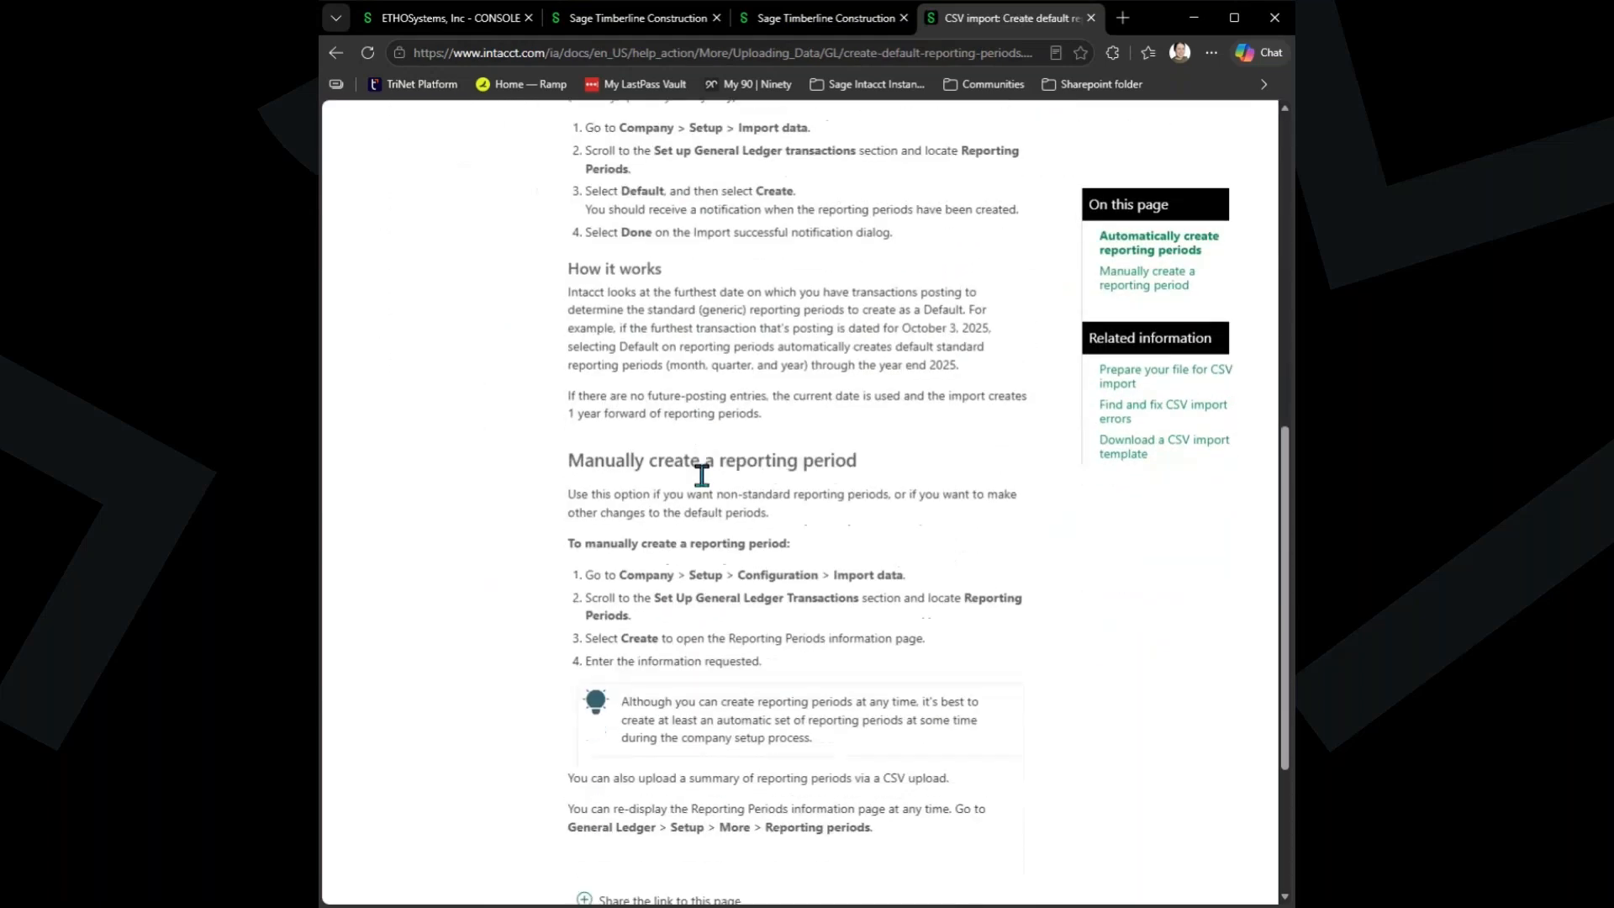
scroll(701, 477, "down", 3)
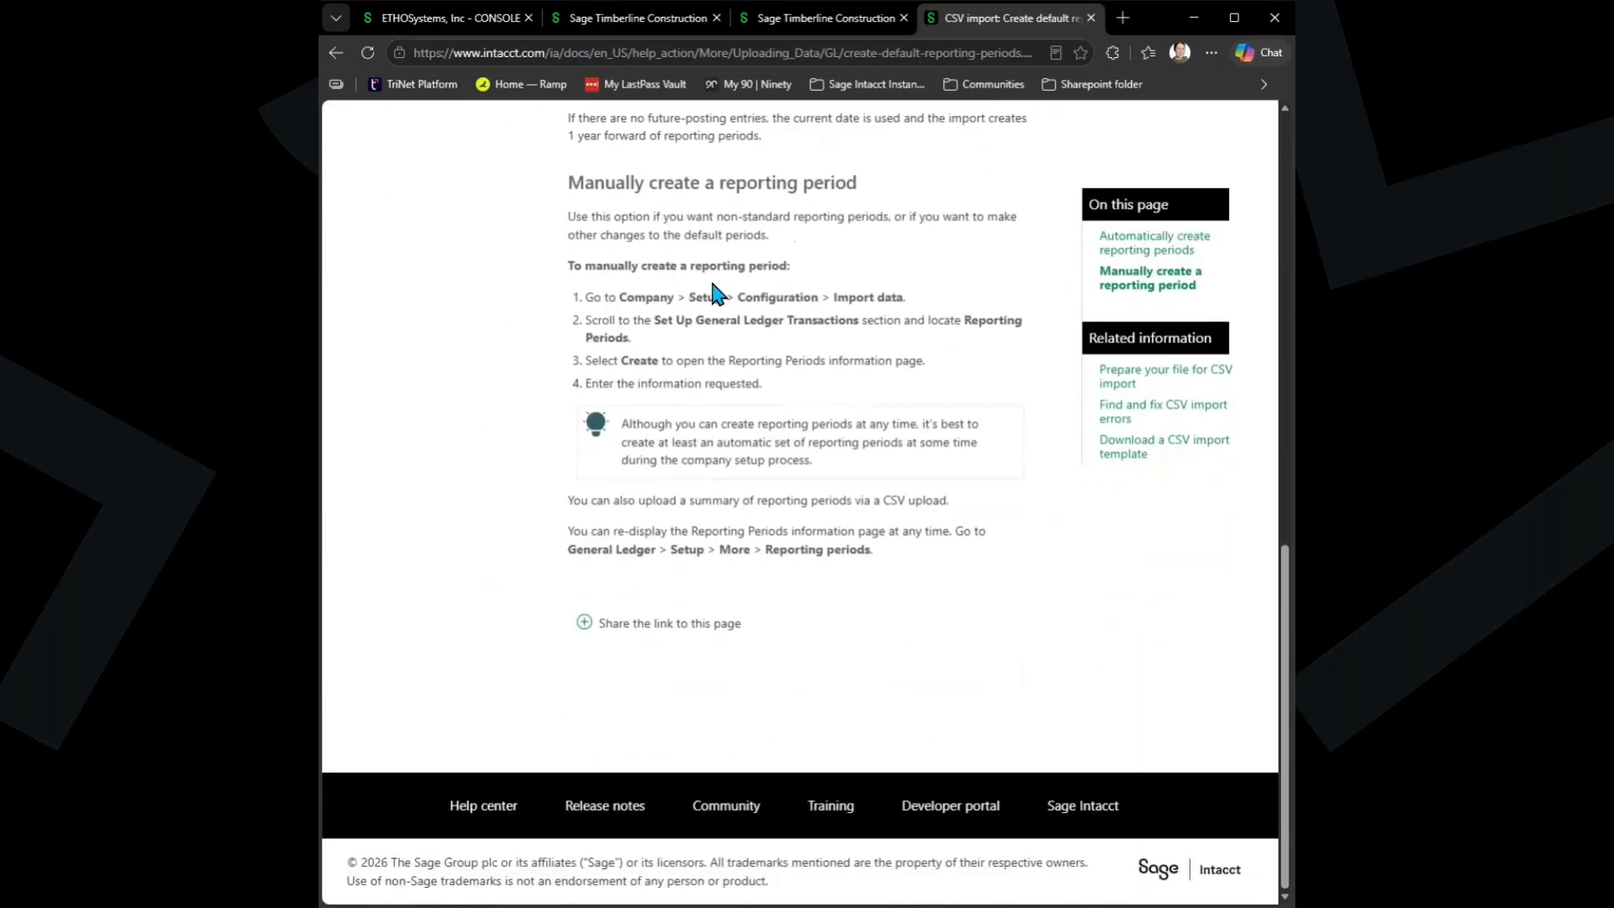
scroll(757, 342, "up", 2)
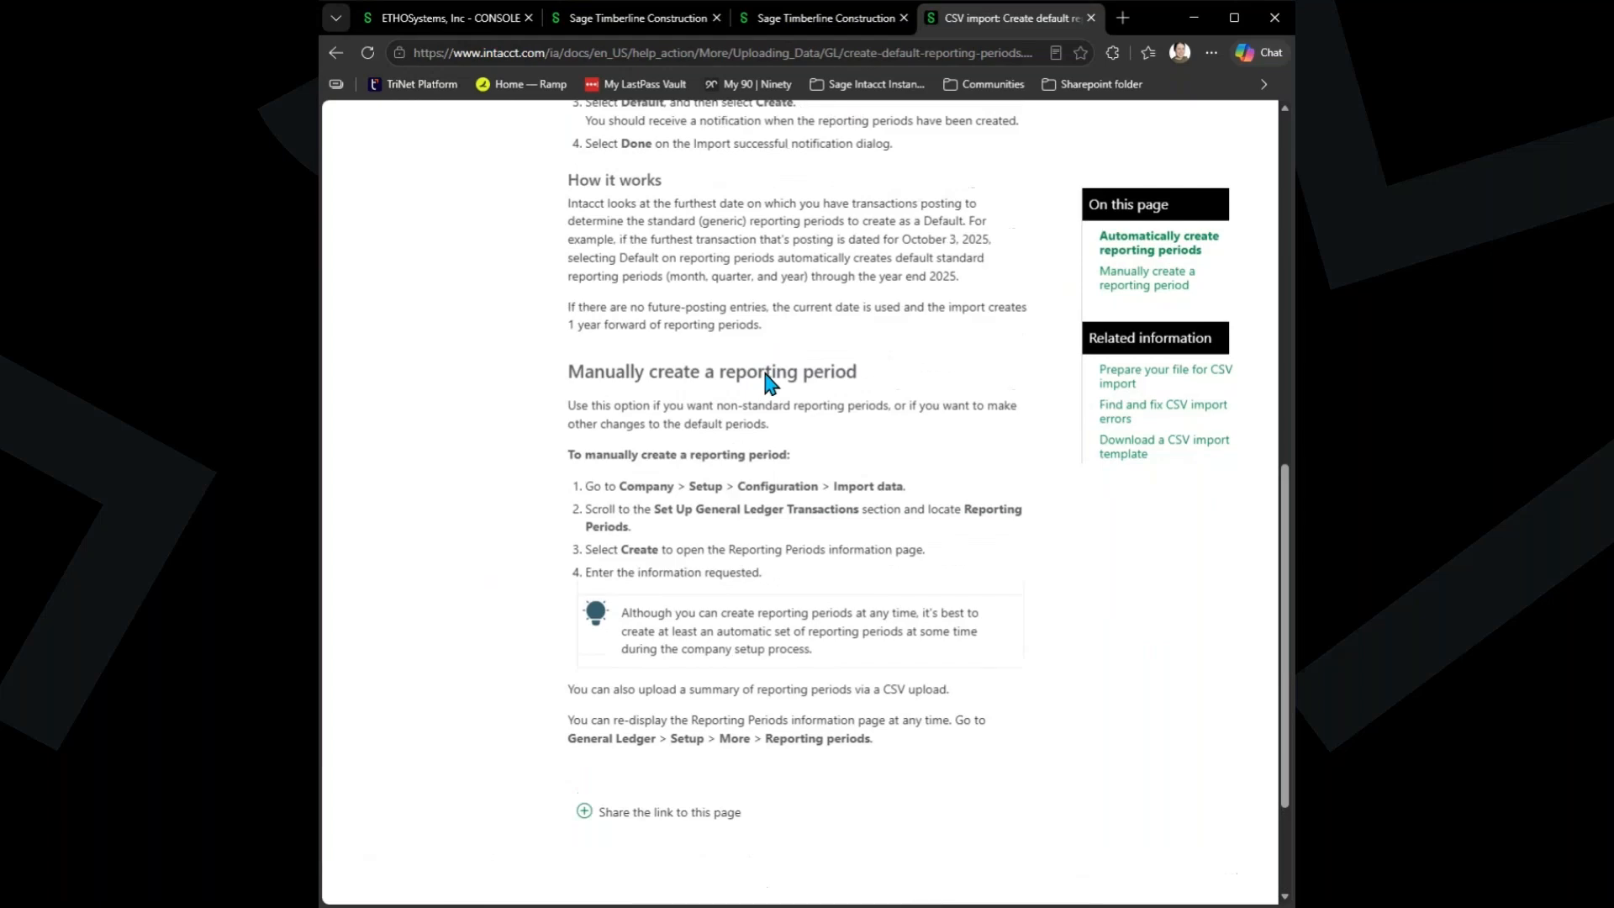
scroll(756, 370, "up", 3)
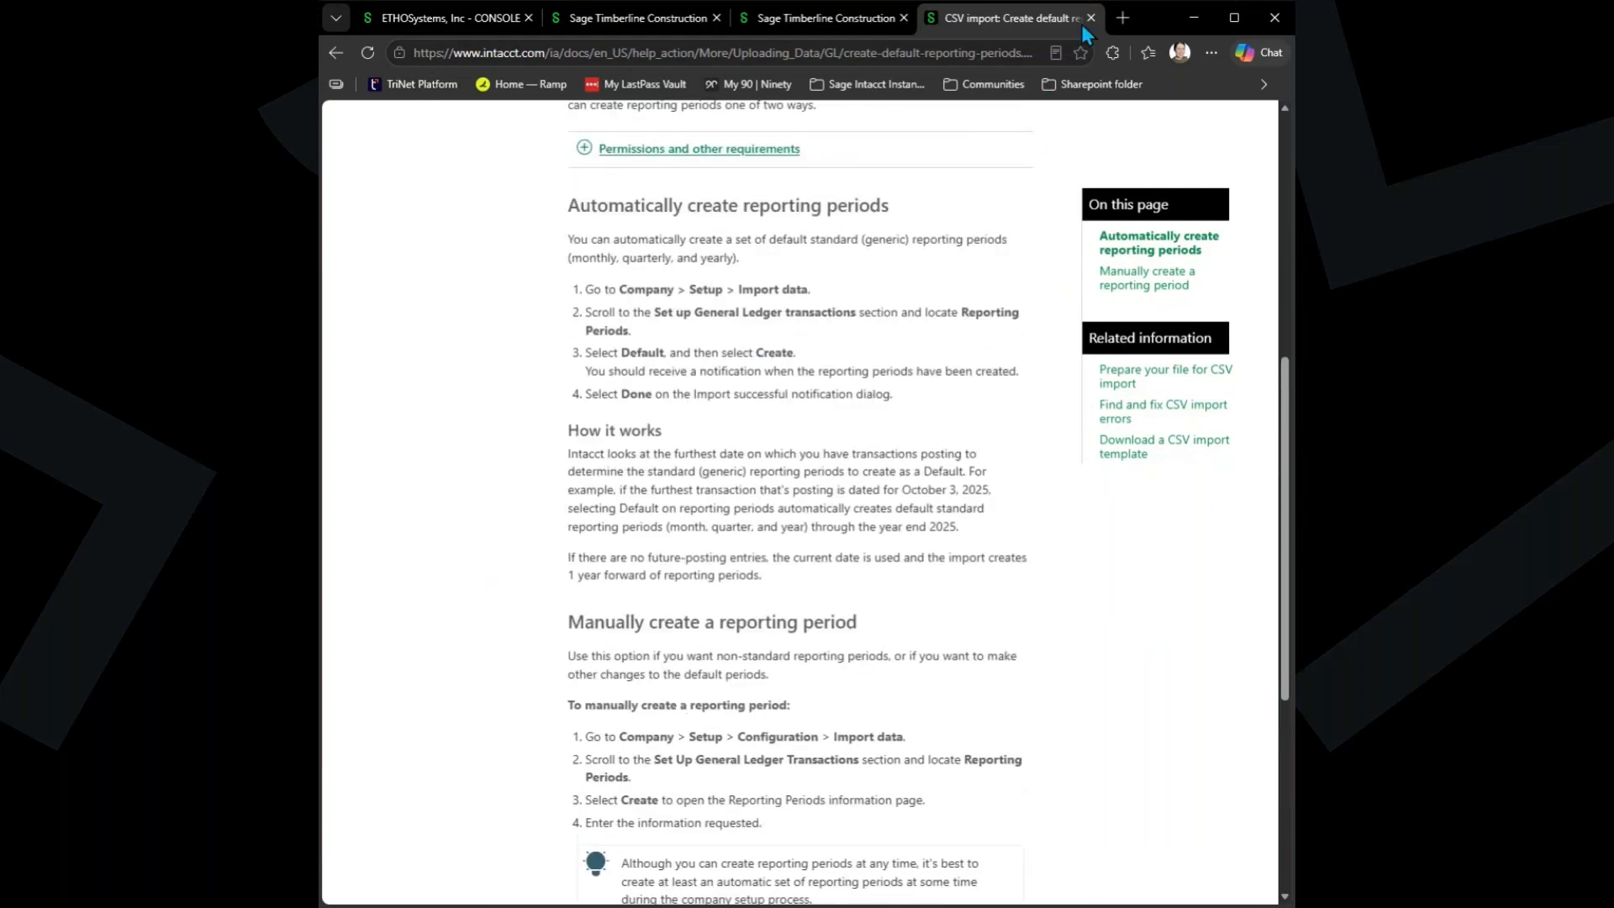
left_click(1091, 17)
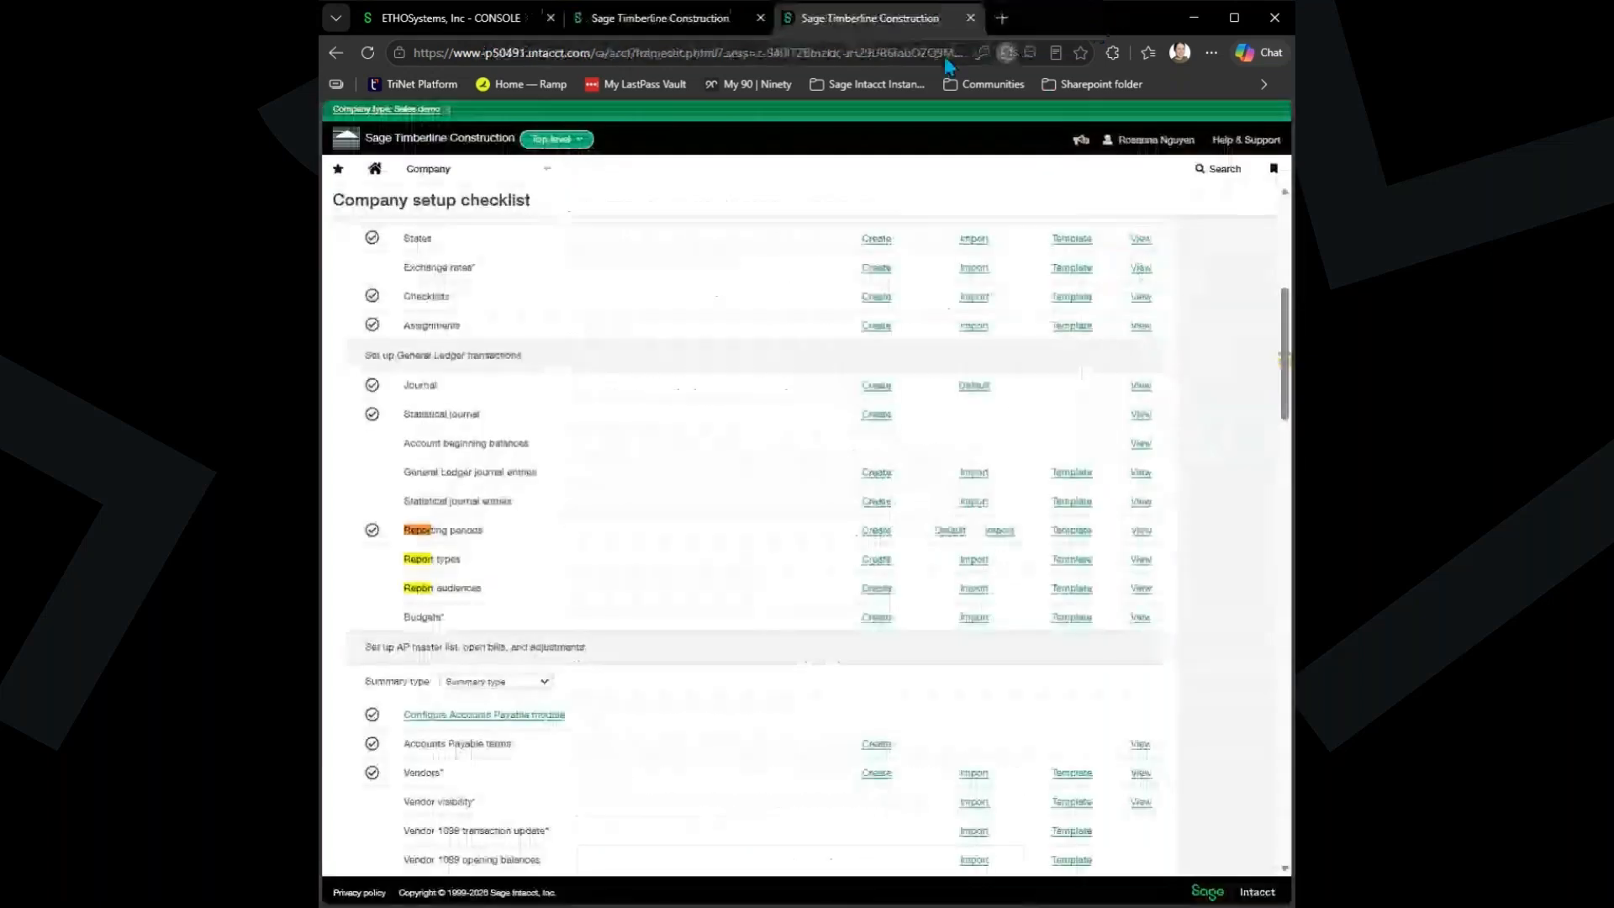
View the Hawkin Masonry bill from the Accounts Payable bills list, and return to the list.
left_click(476, 169)
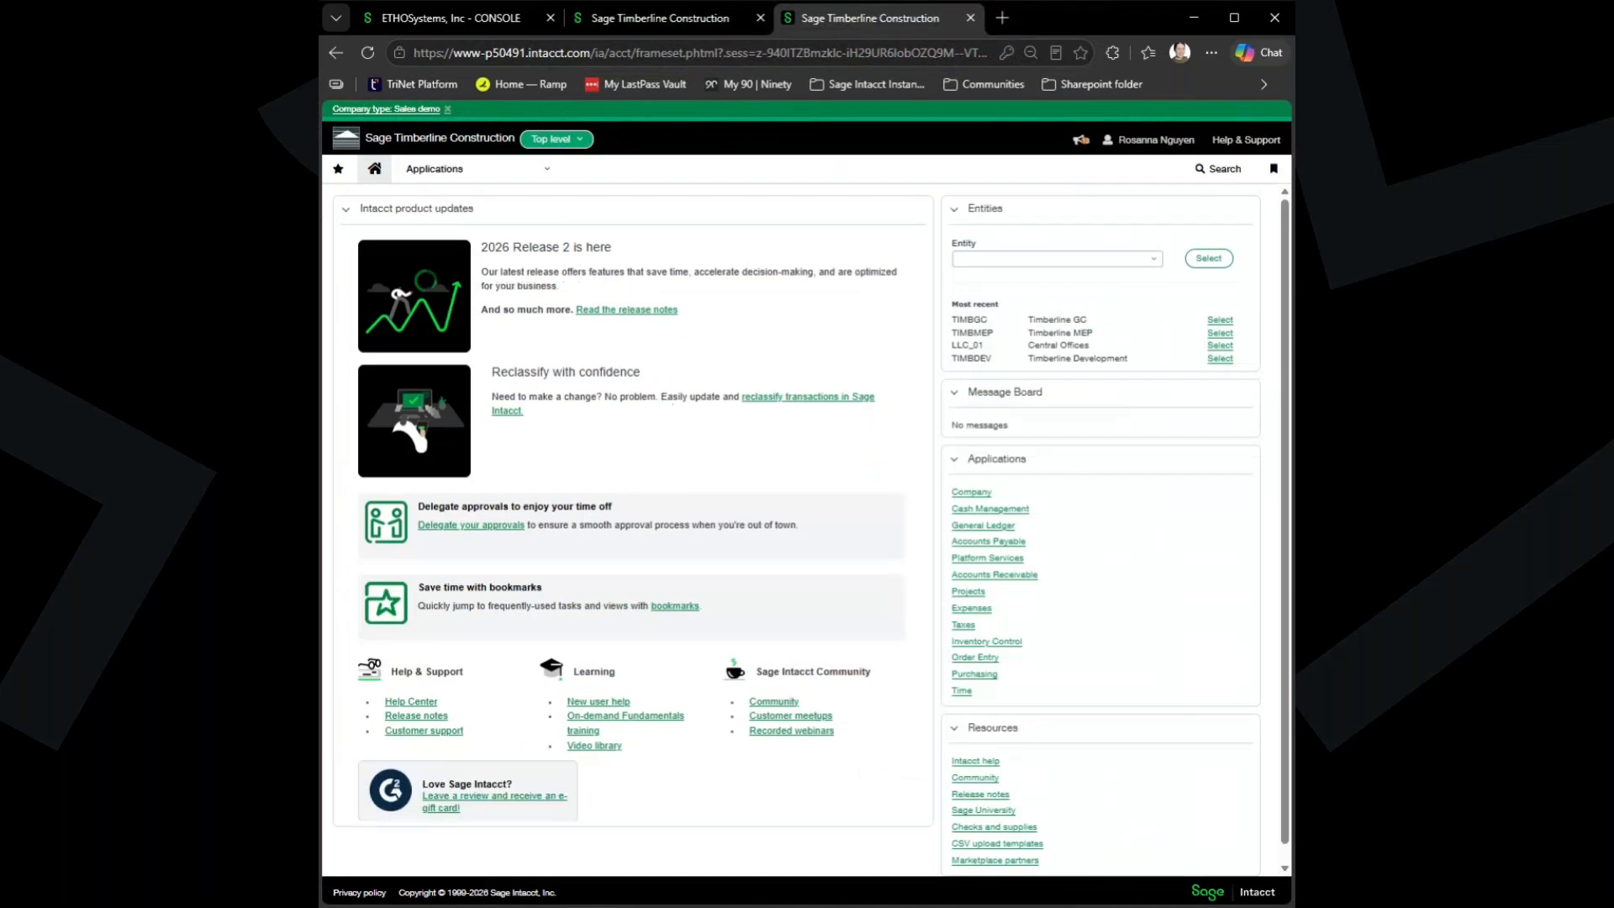
left_click(486, 179)
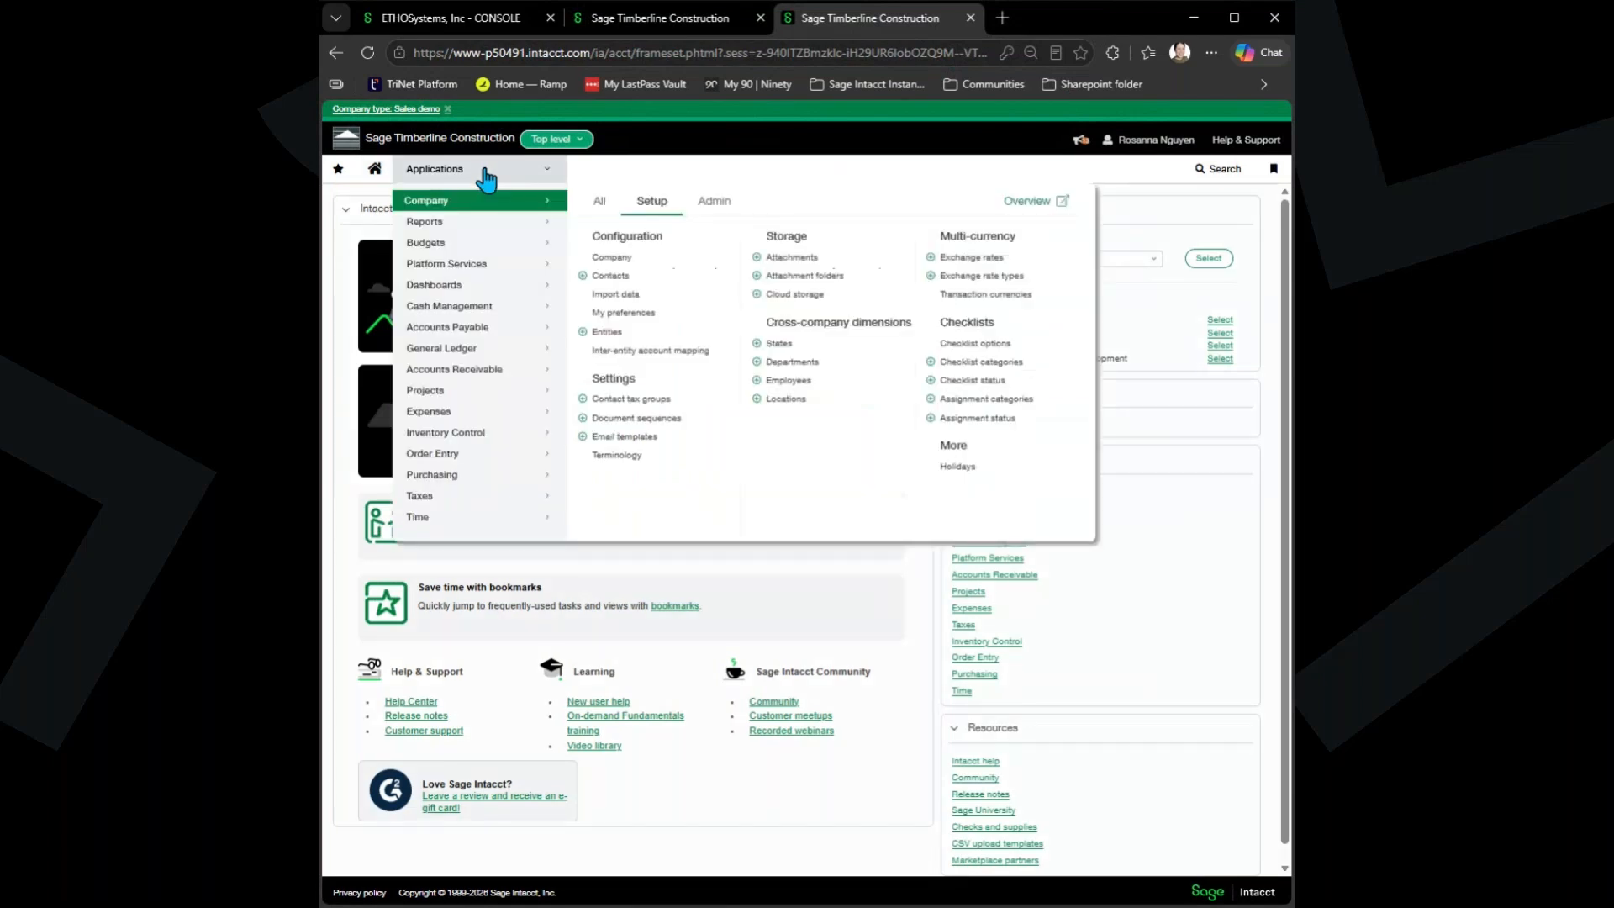
left_click(454, 328)
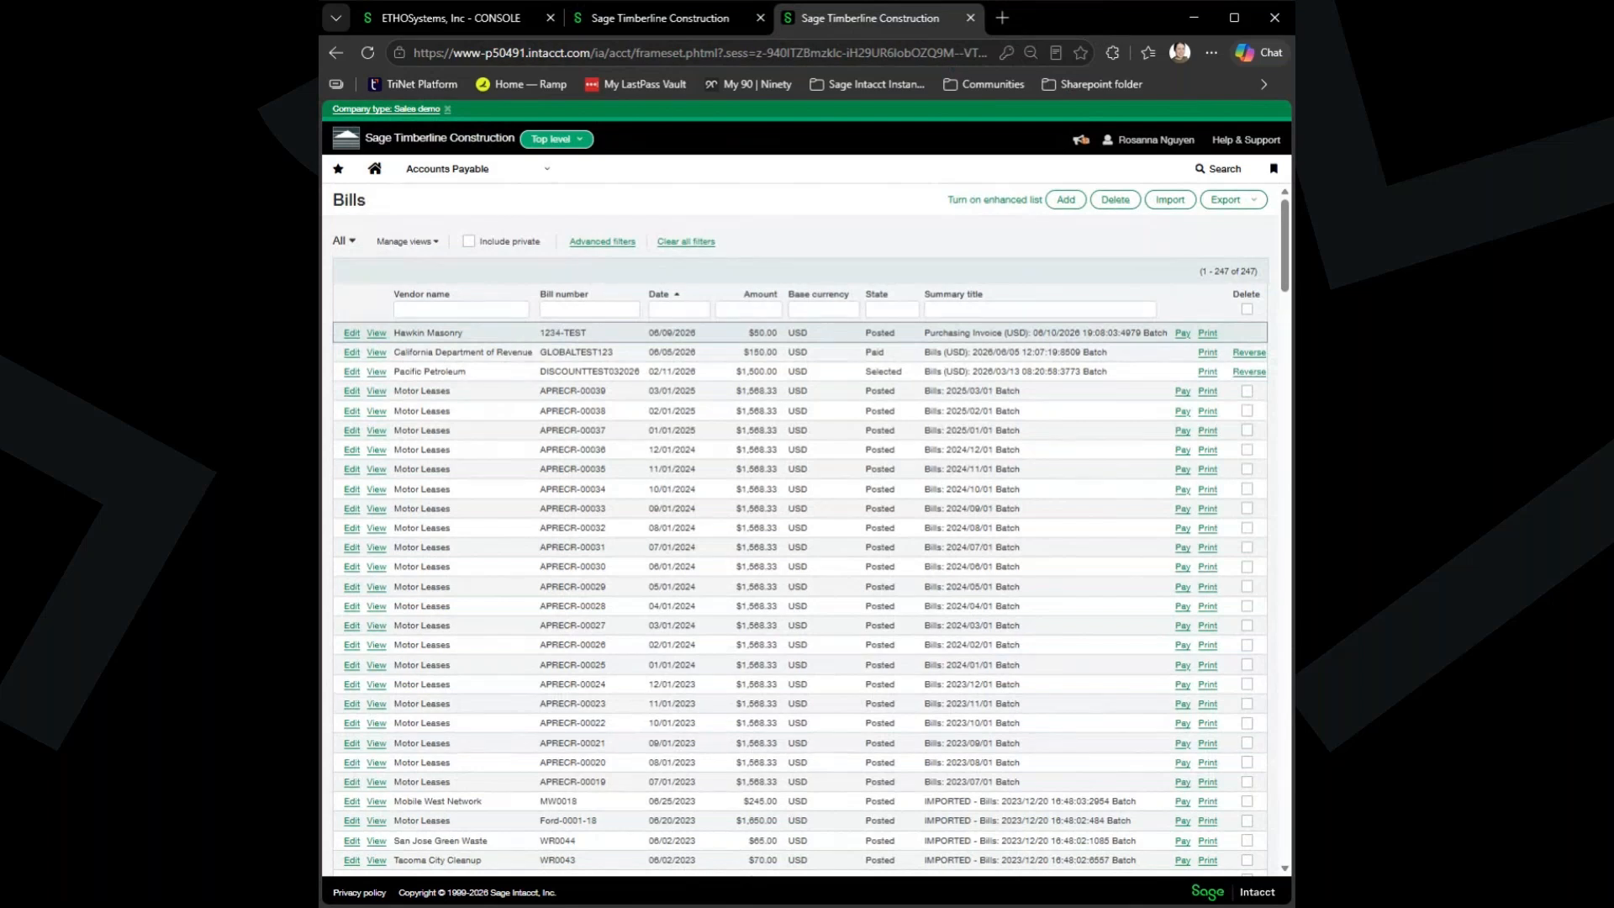
left_click(377, 334)
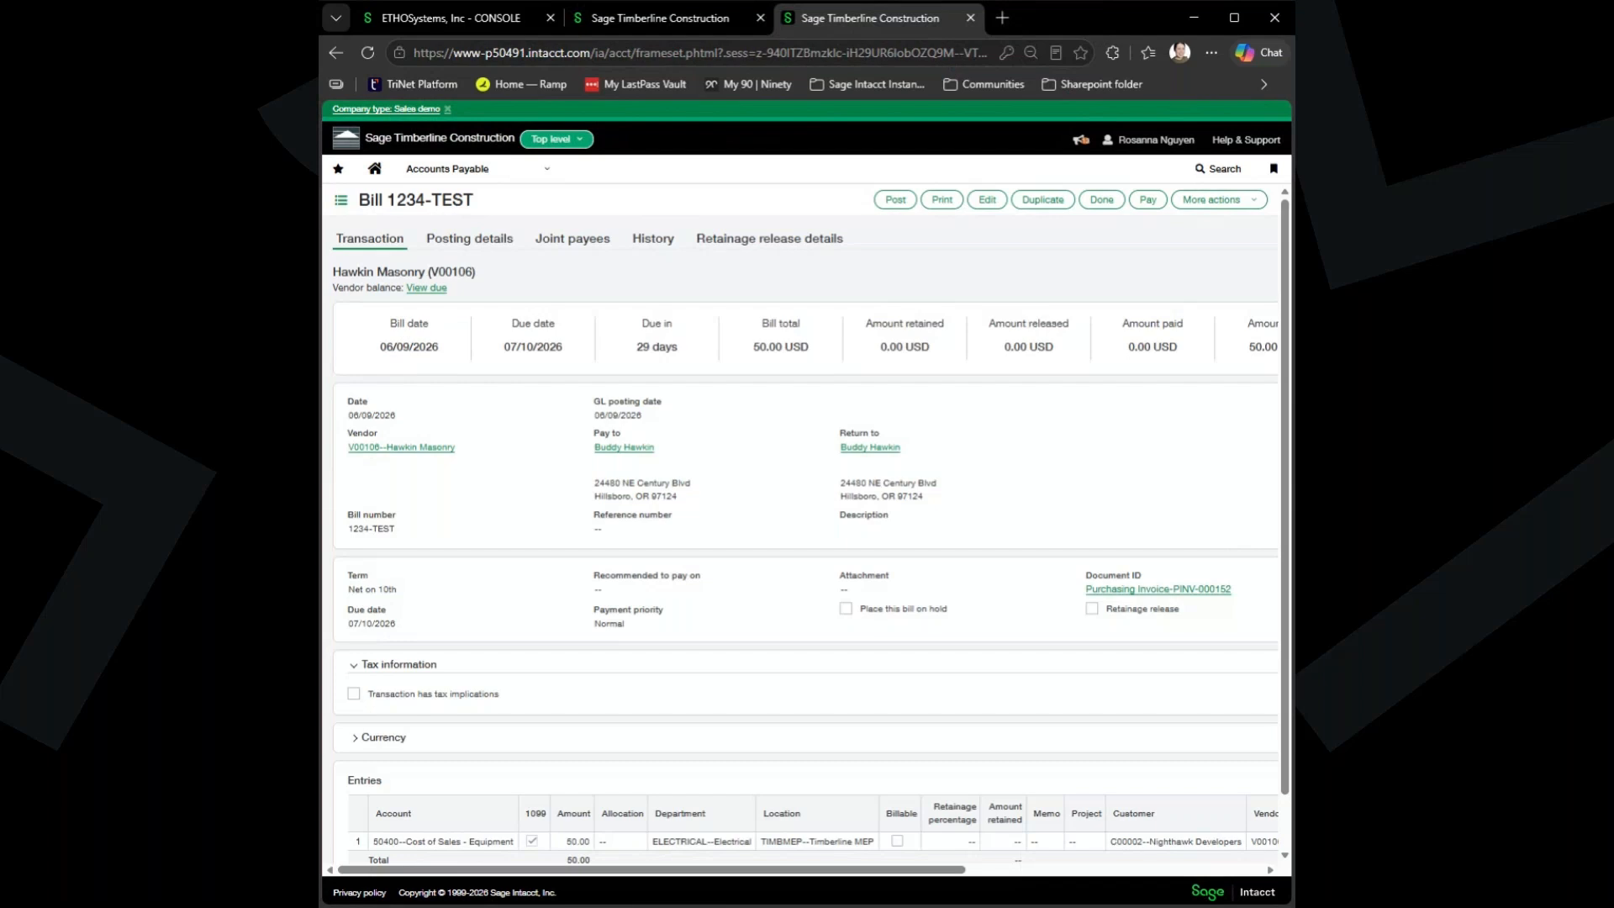
left_click(505, 174)
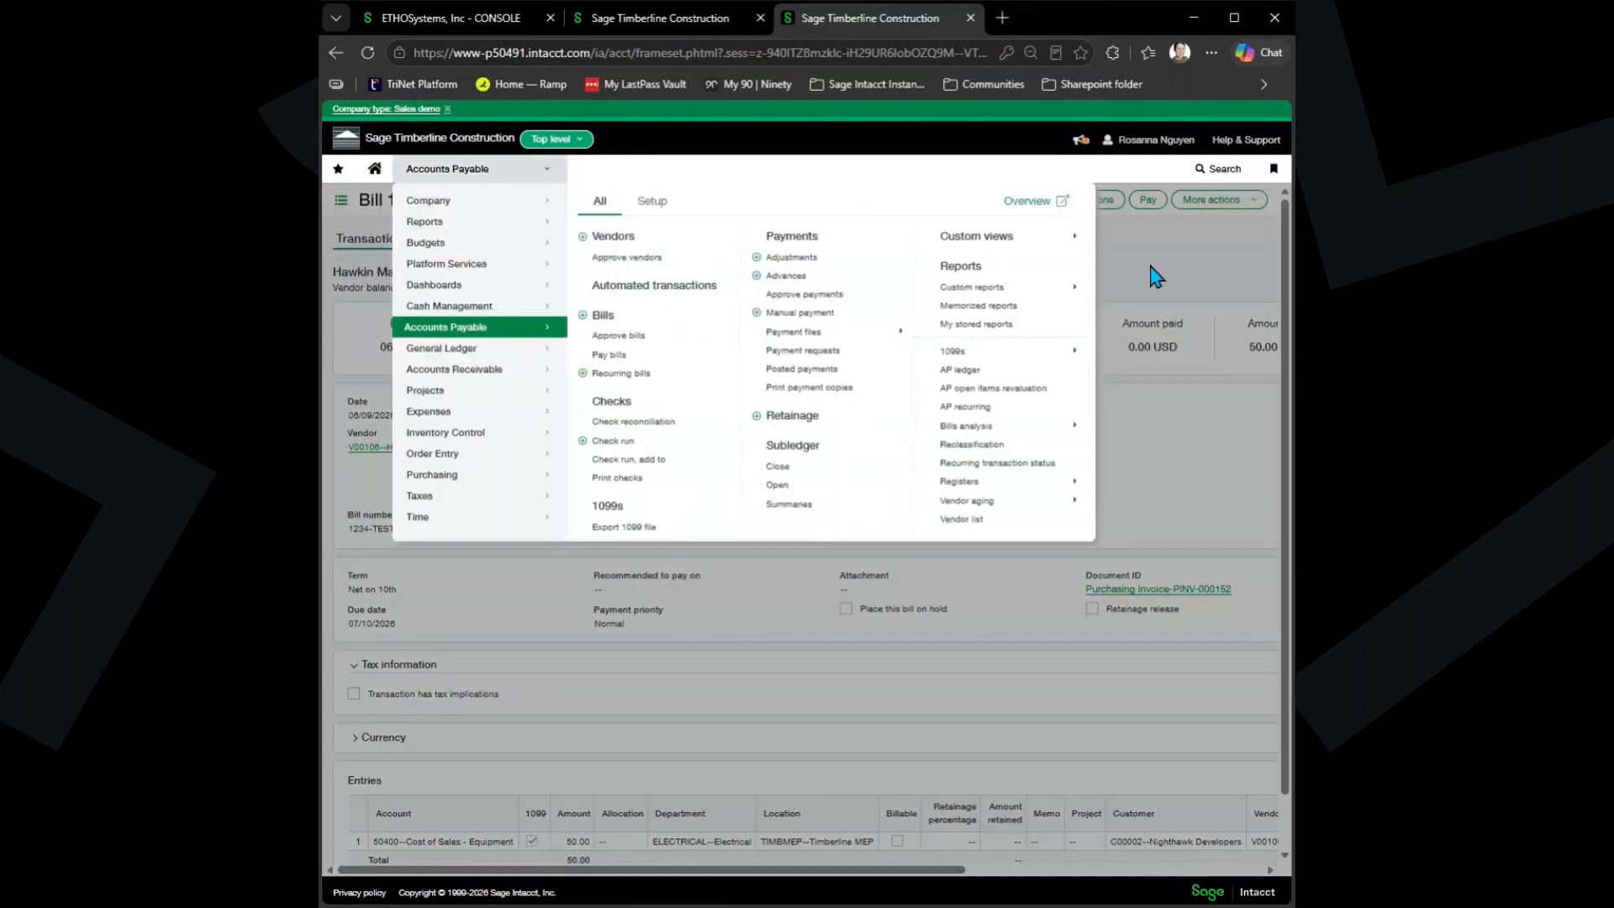
left_click(1158, 274)
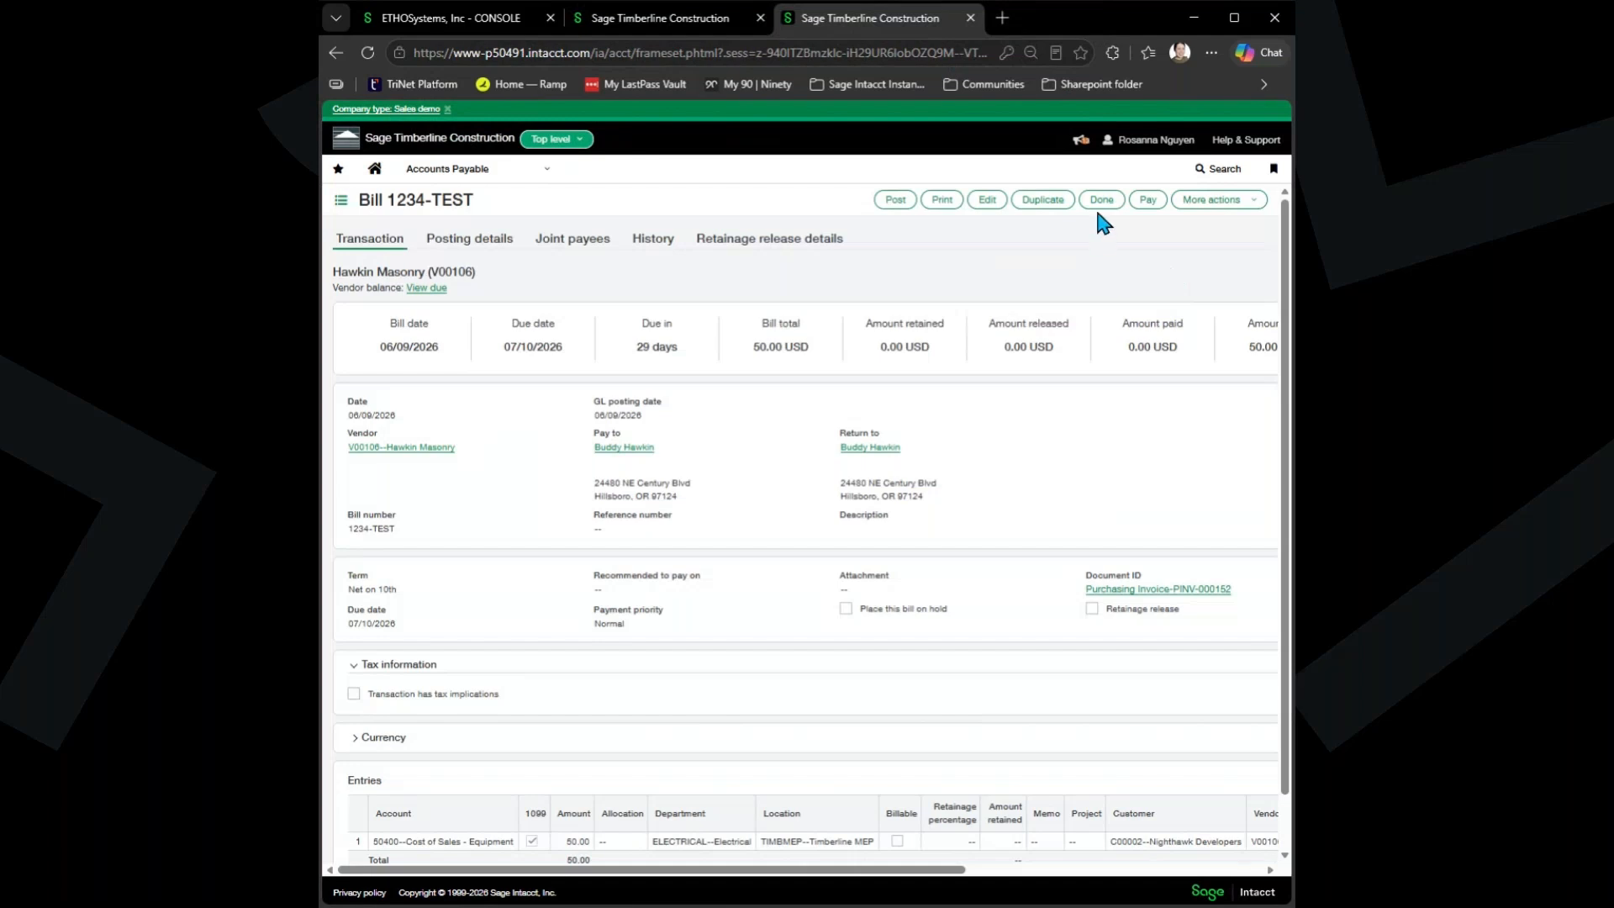
left_click(1101, 201)
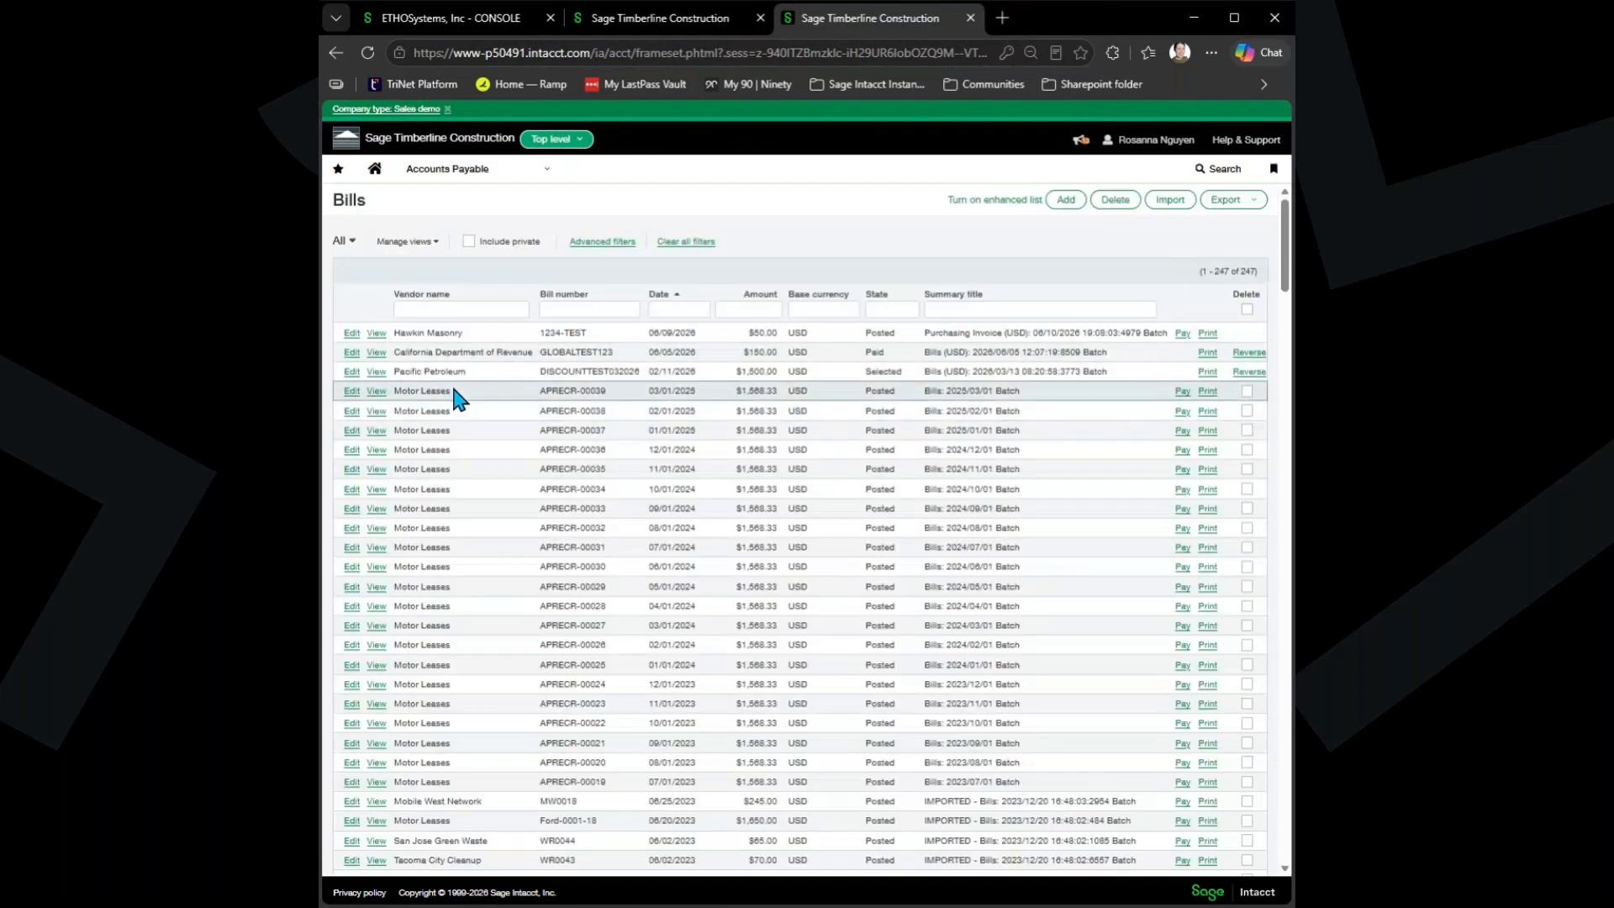
View the Hawkin Masonry bill's audit trail in the enlarged window, close it, and return to the bills list without editing the bill.
left_click(376, 336)
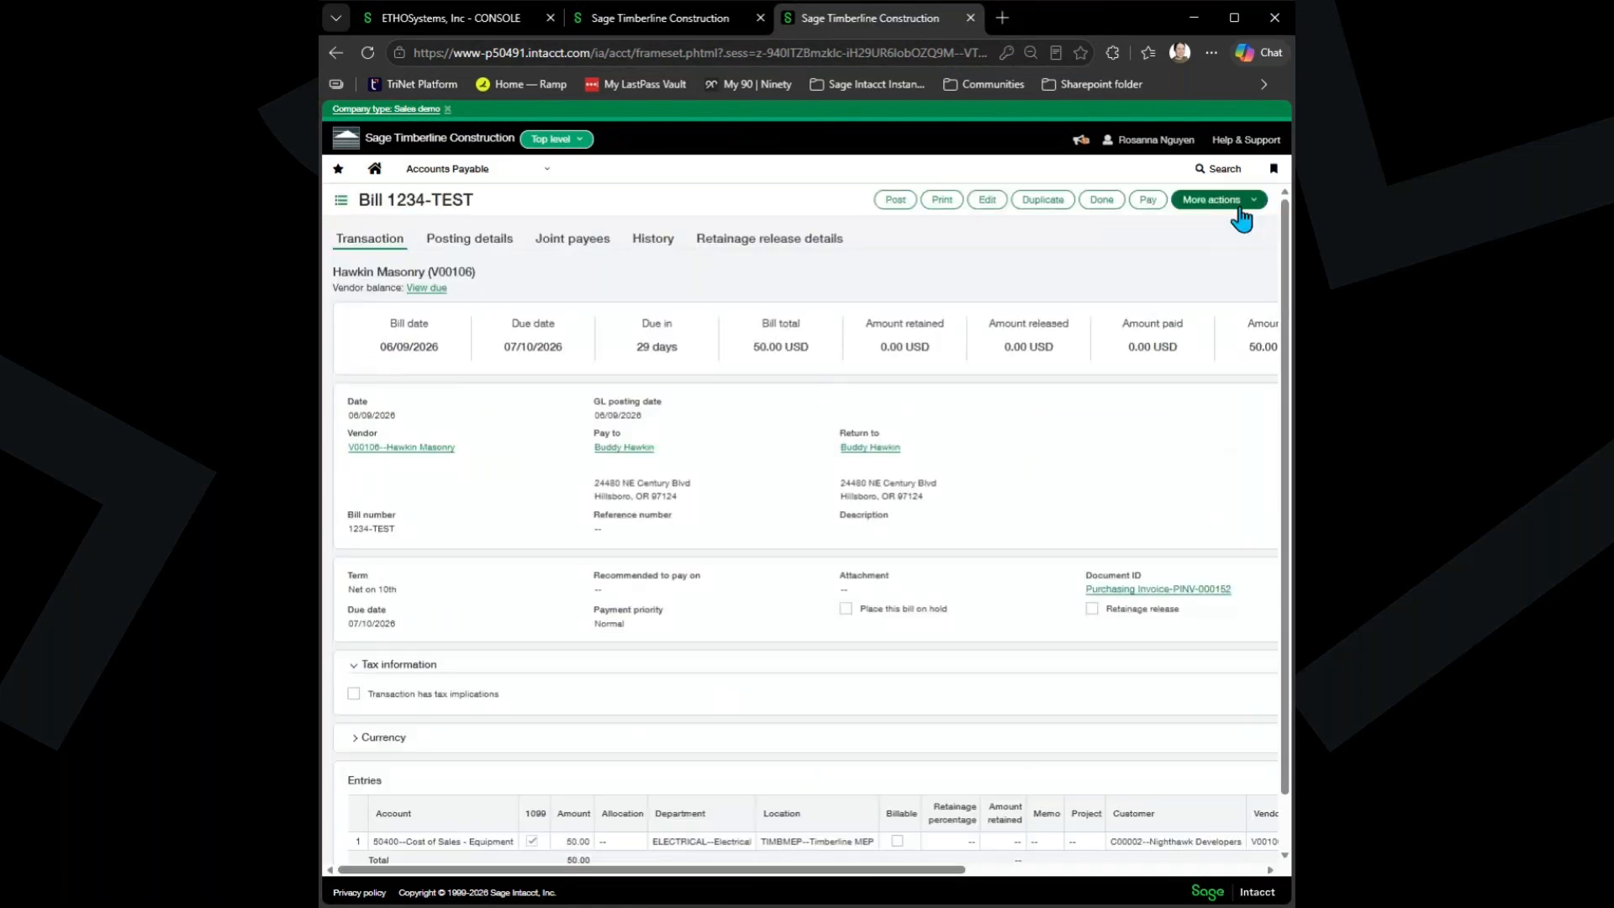
left_click(1237, 203)
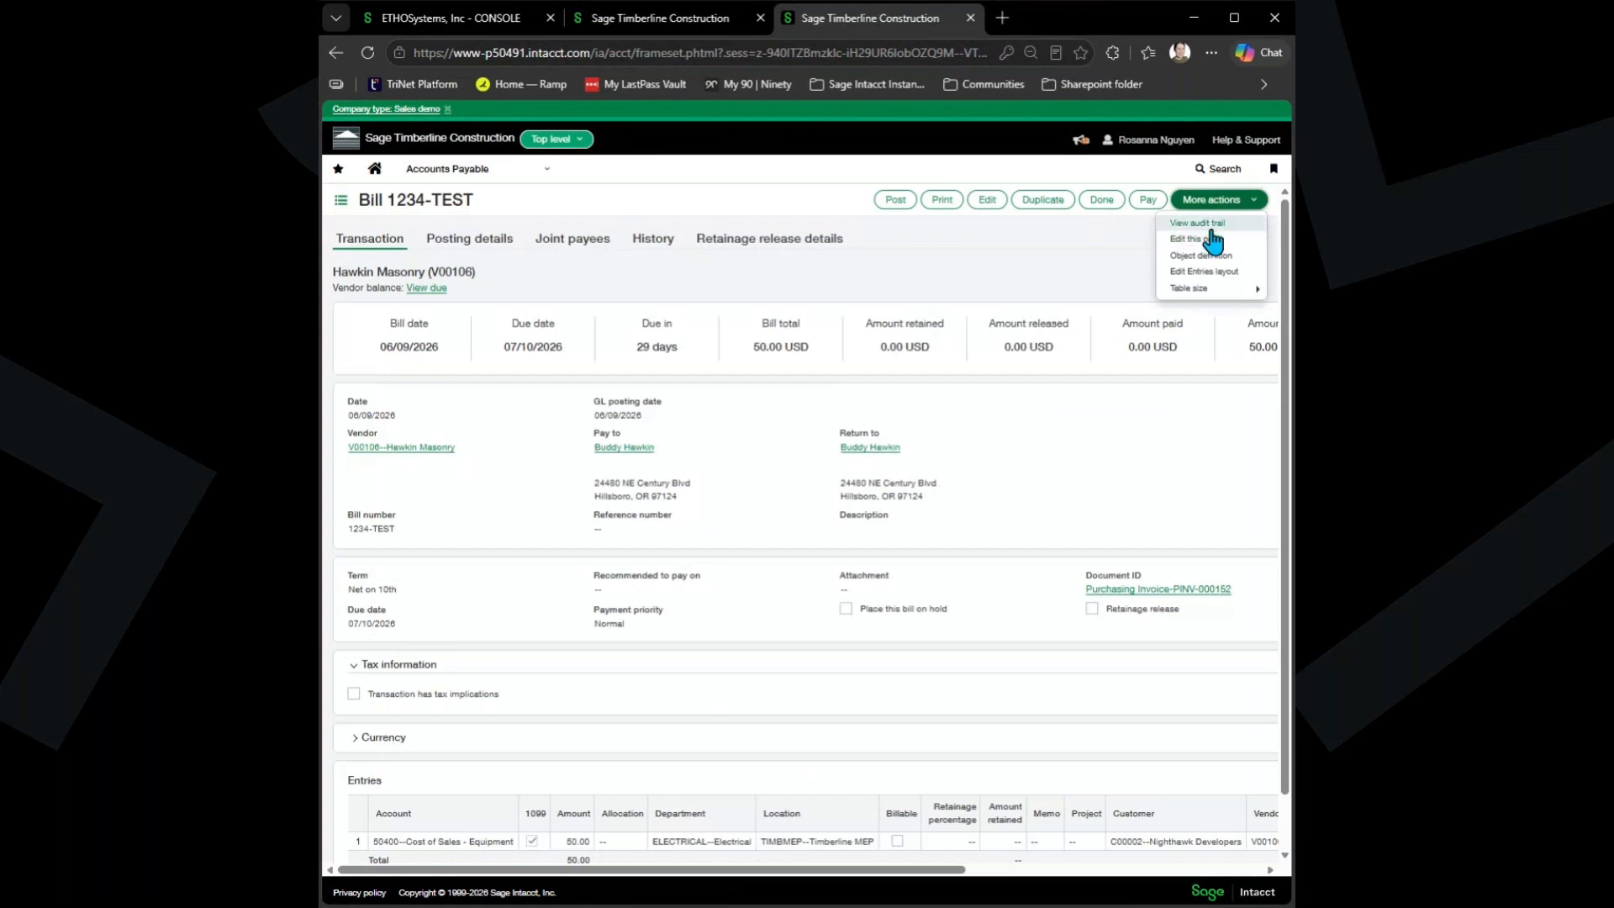
left_click(1211, 223)
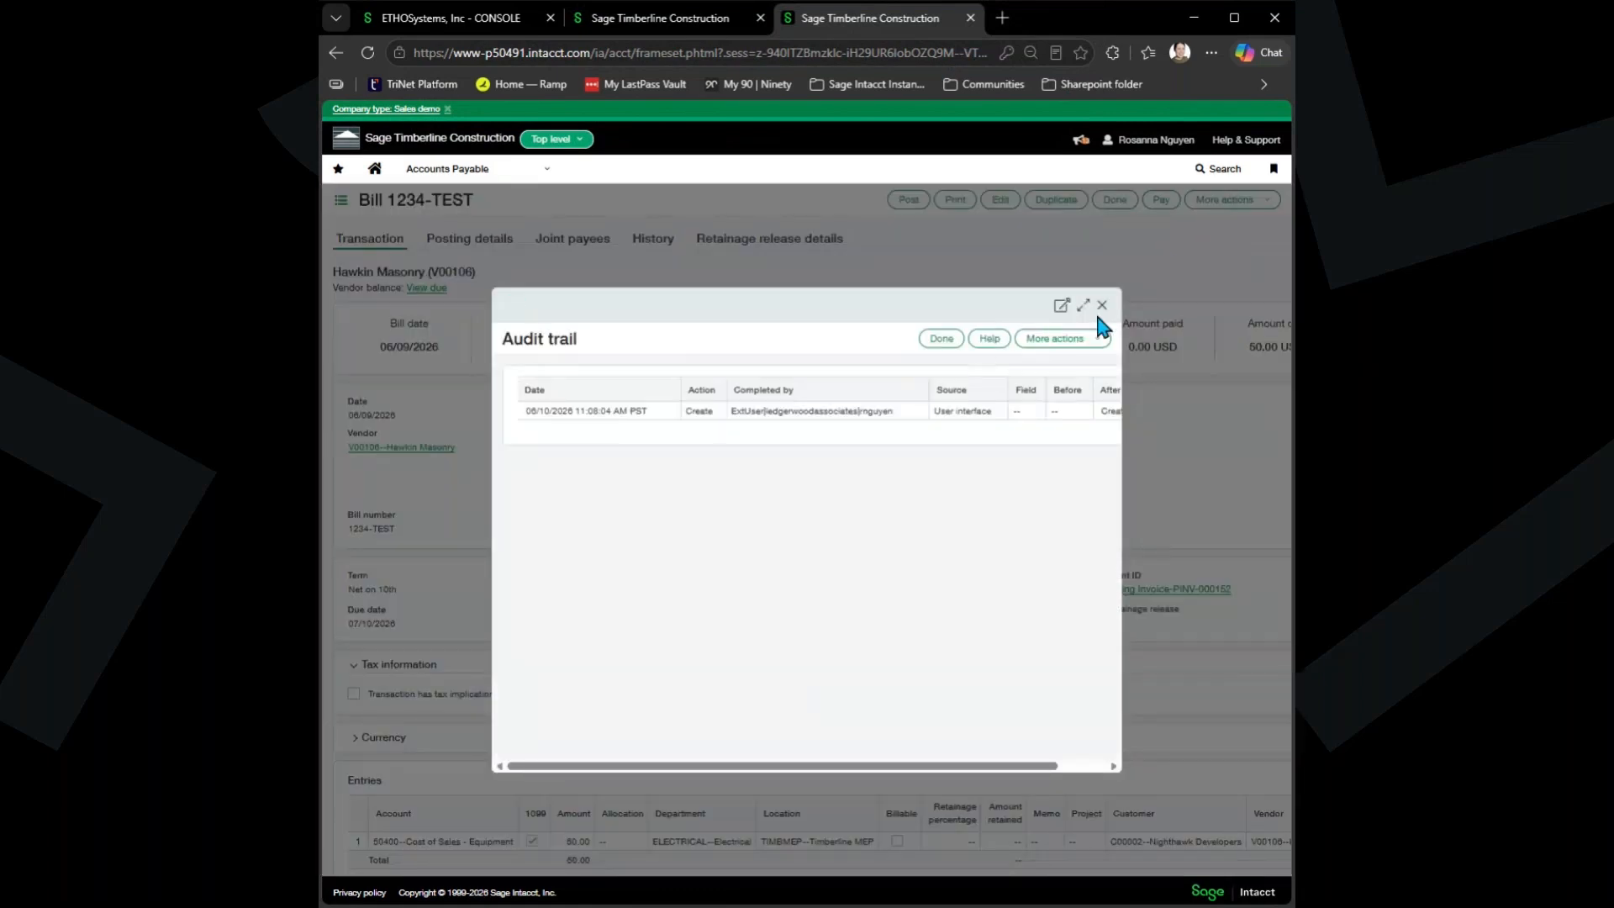
left_click(1081, 305)
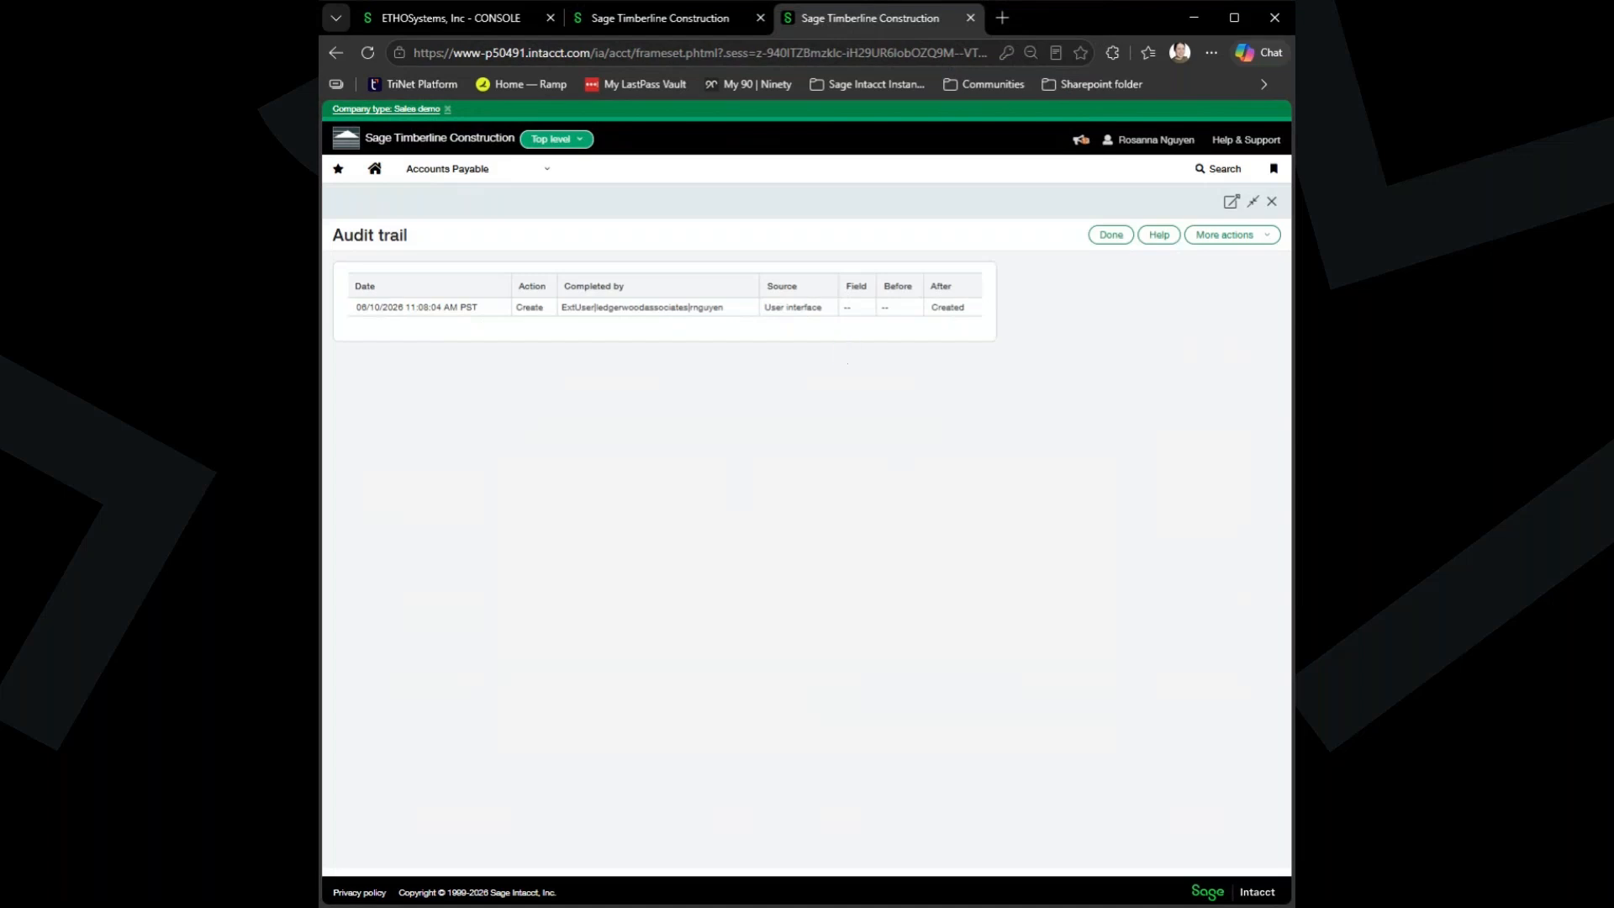
left_click(1118, 240)
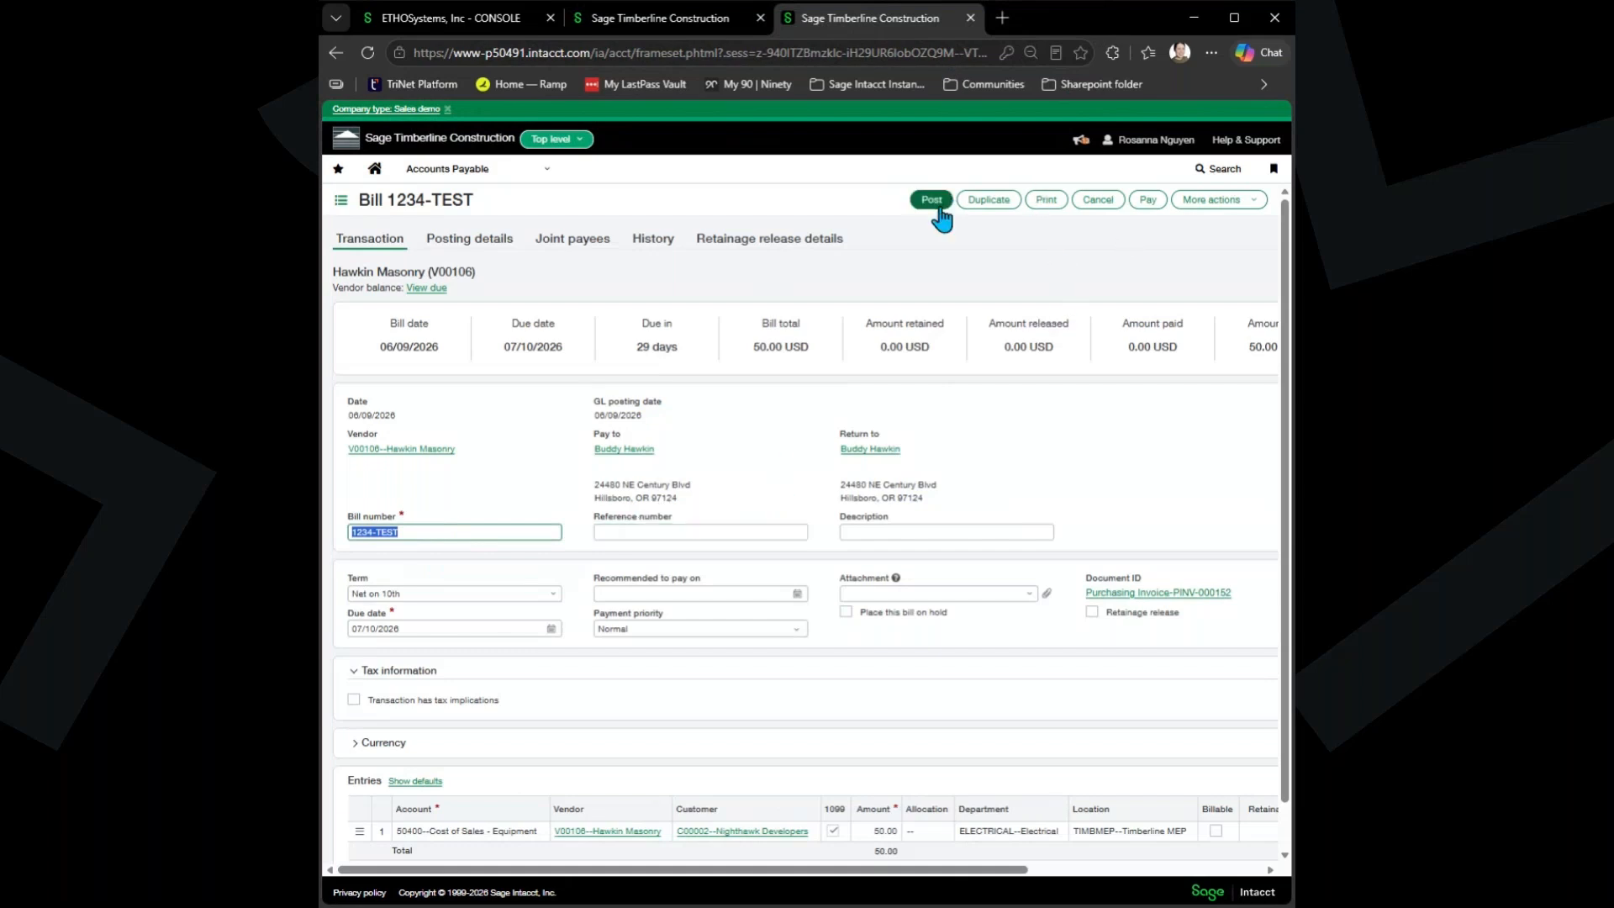
left_click(1108, 209)
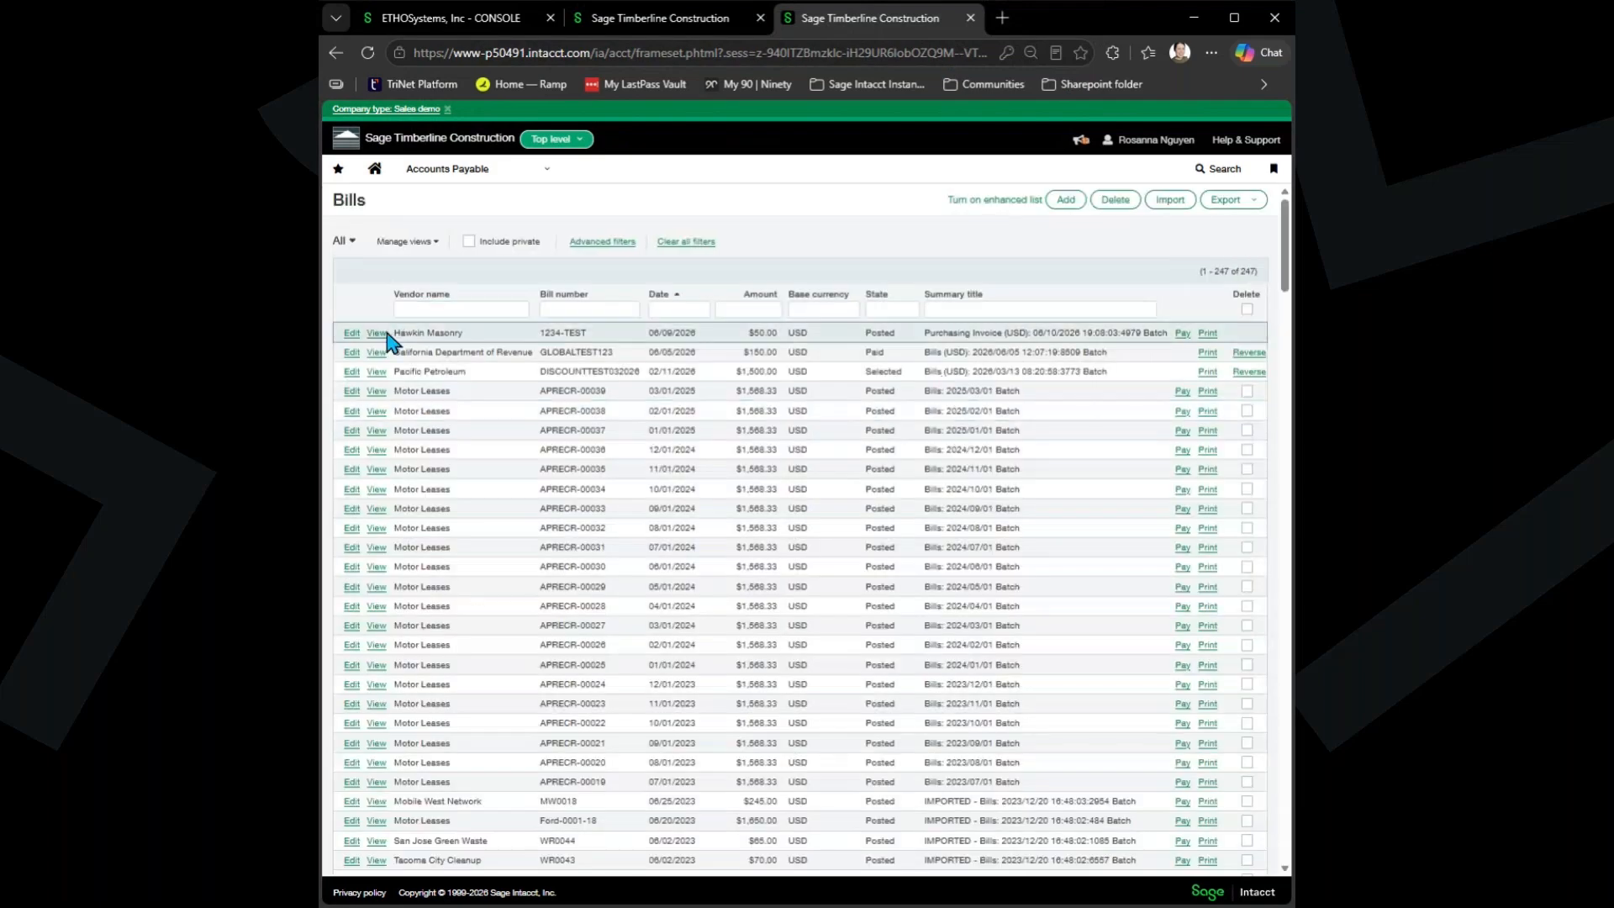
Reopen the Hawkin Masonry bill and its audit trail at full size, close both, and go back to the bills list.
left_click(379, 336)
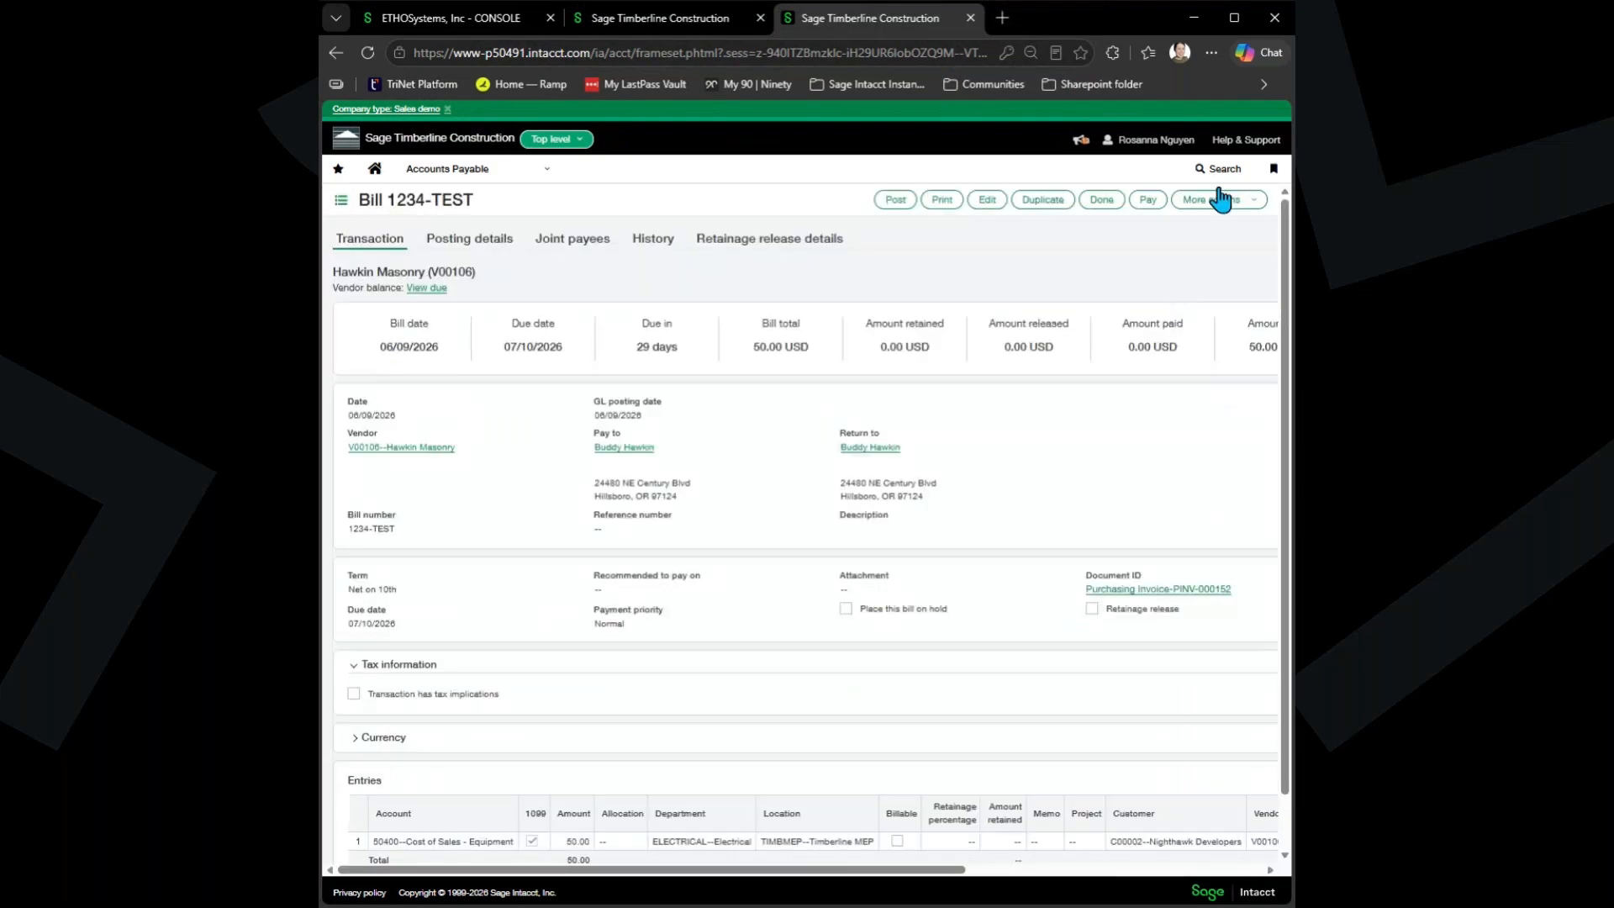
left_click(1216, 201)
left_click(1216, 224)
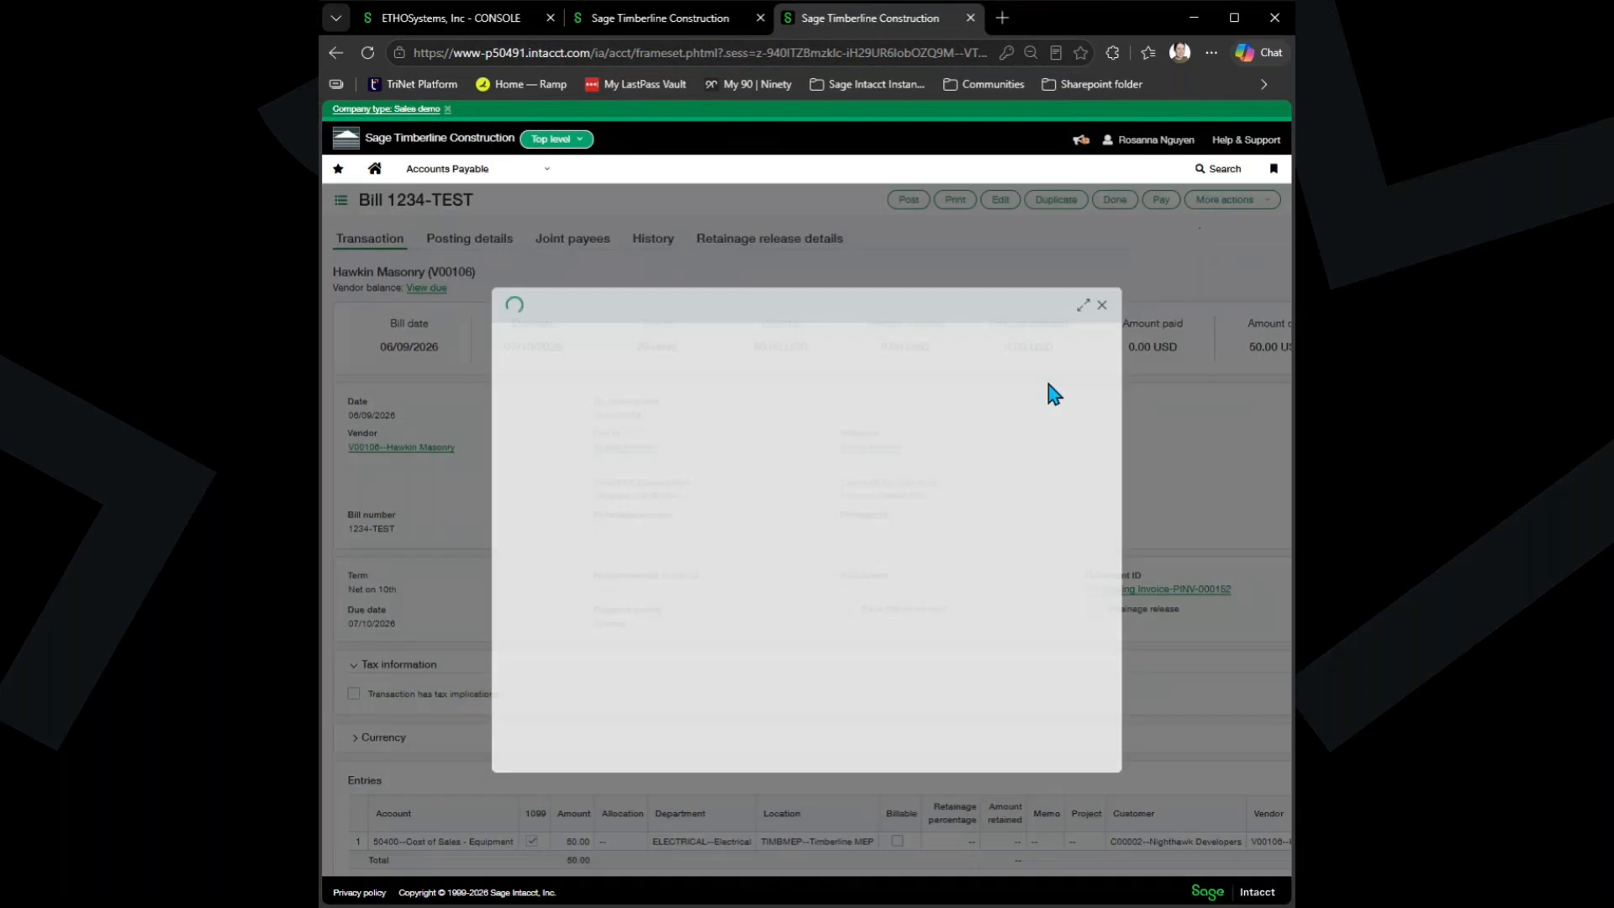
left_click(1085, 306)
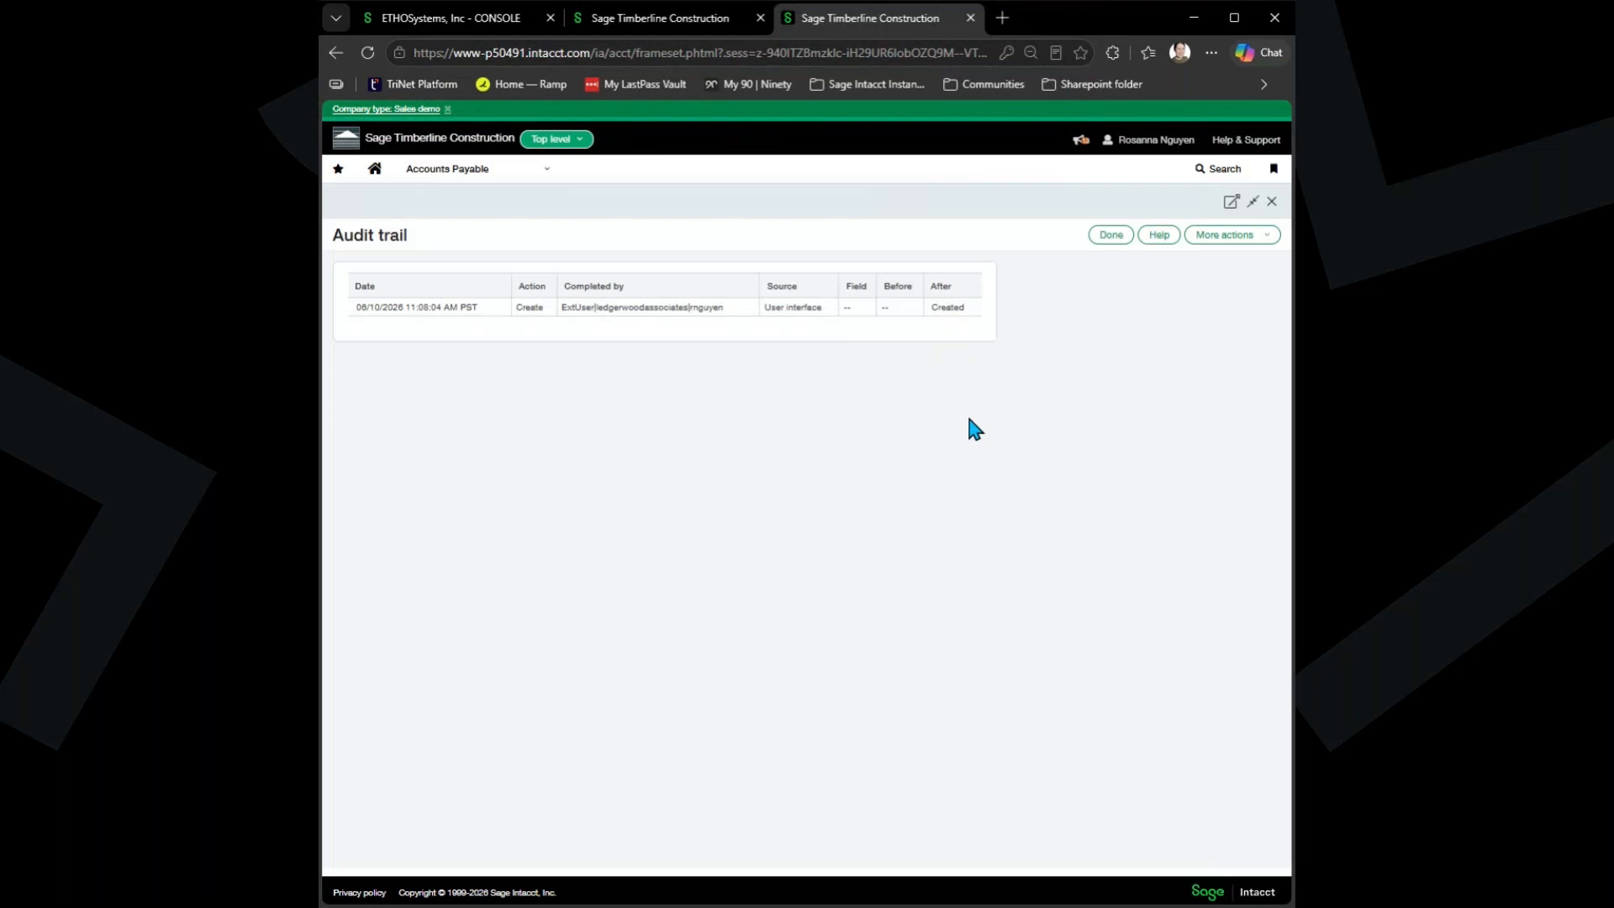
left_click(1110, 235)
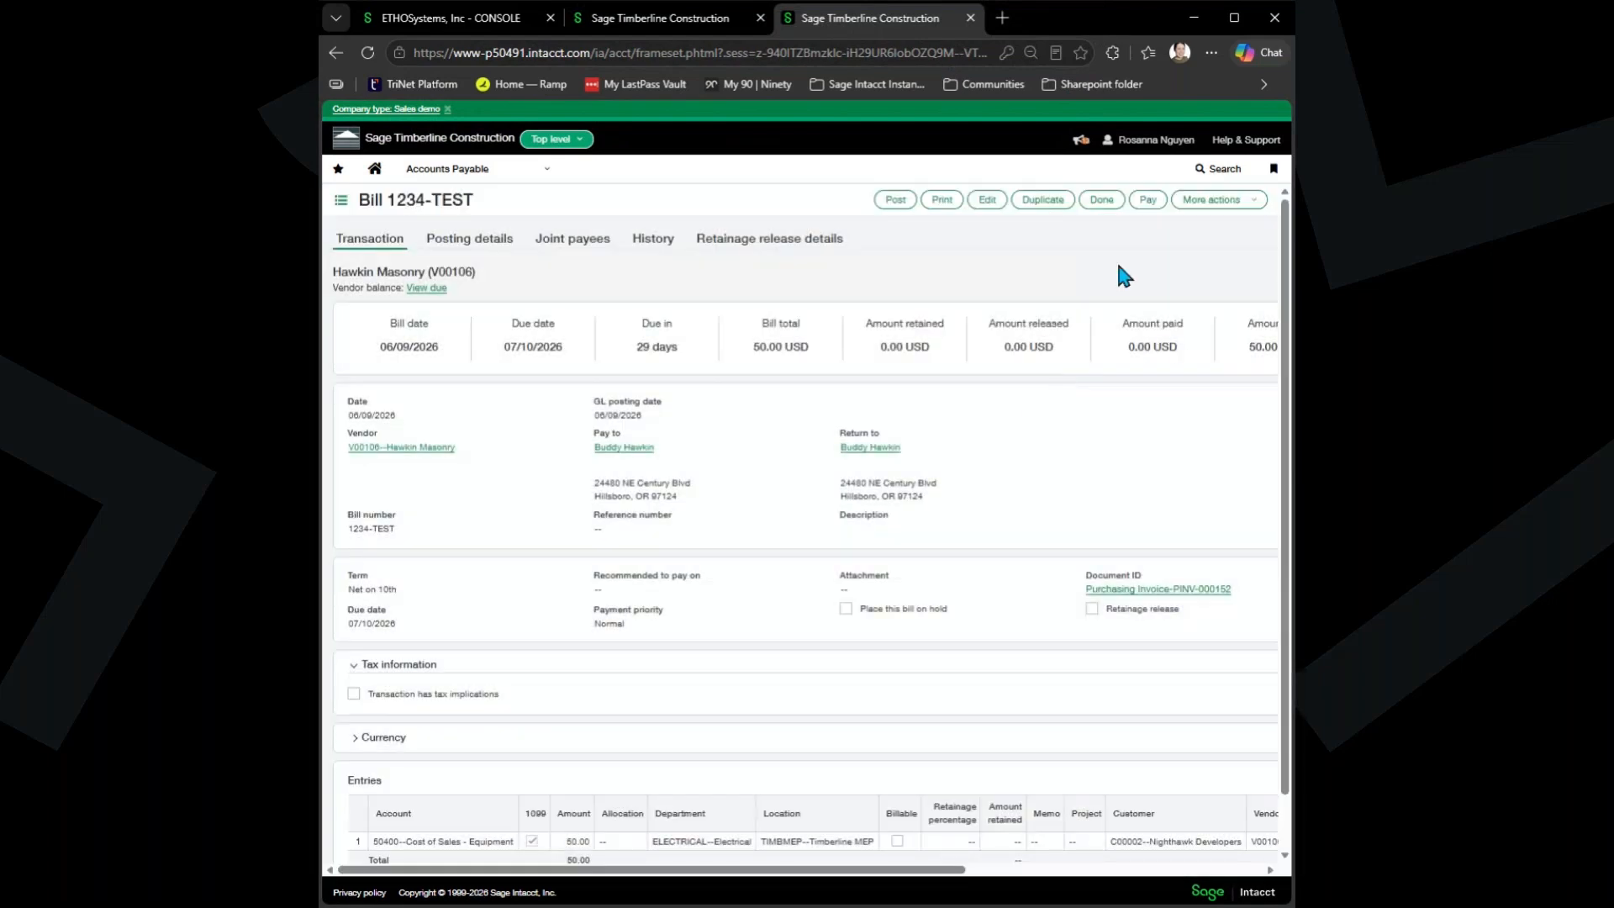
left_click(1102, 204)
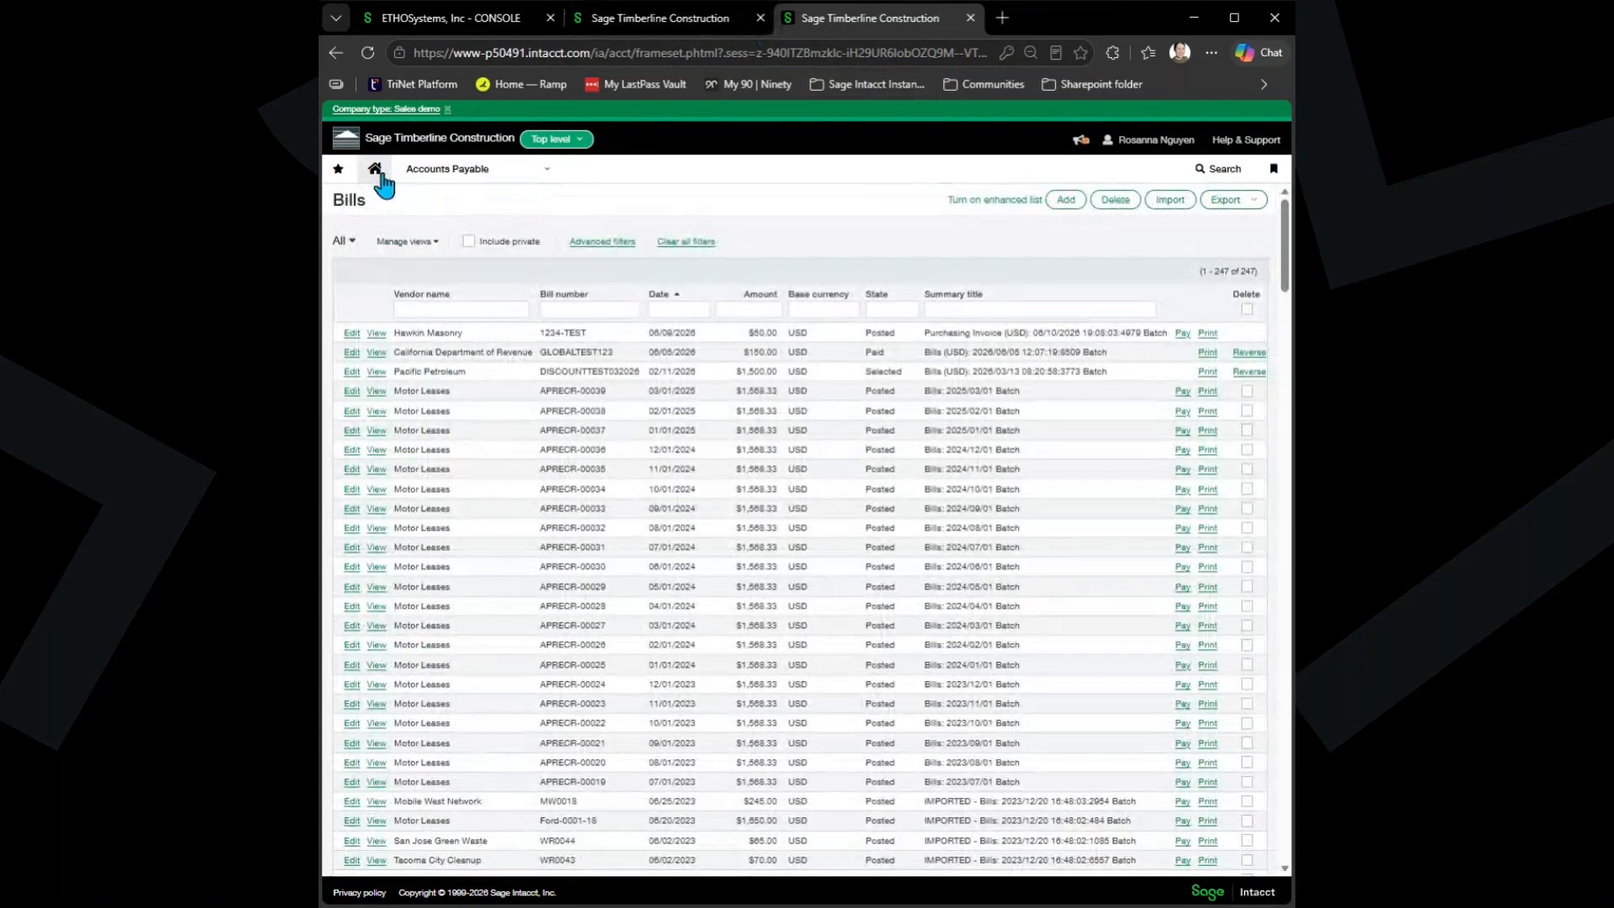
left_click(638, 18)
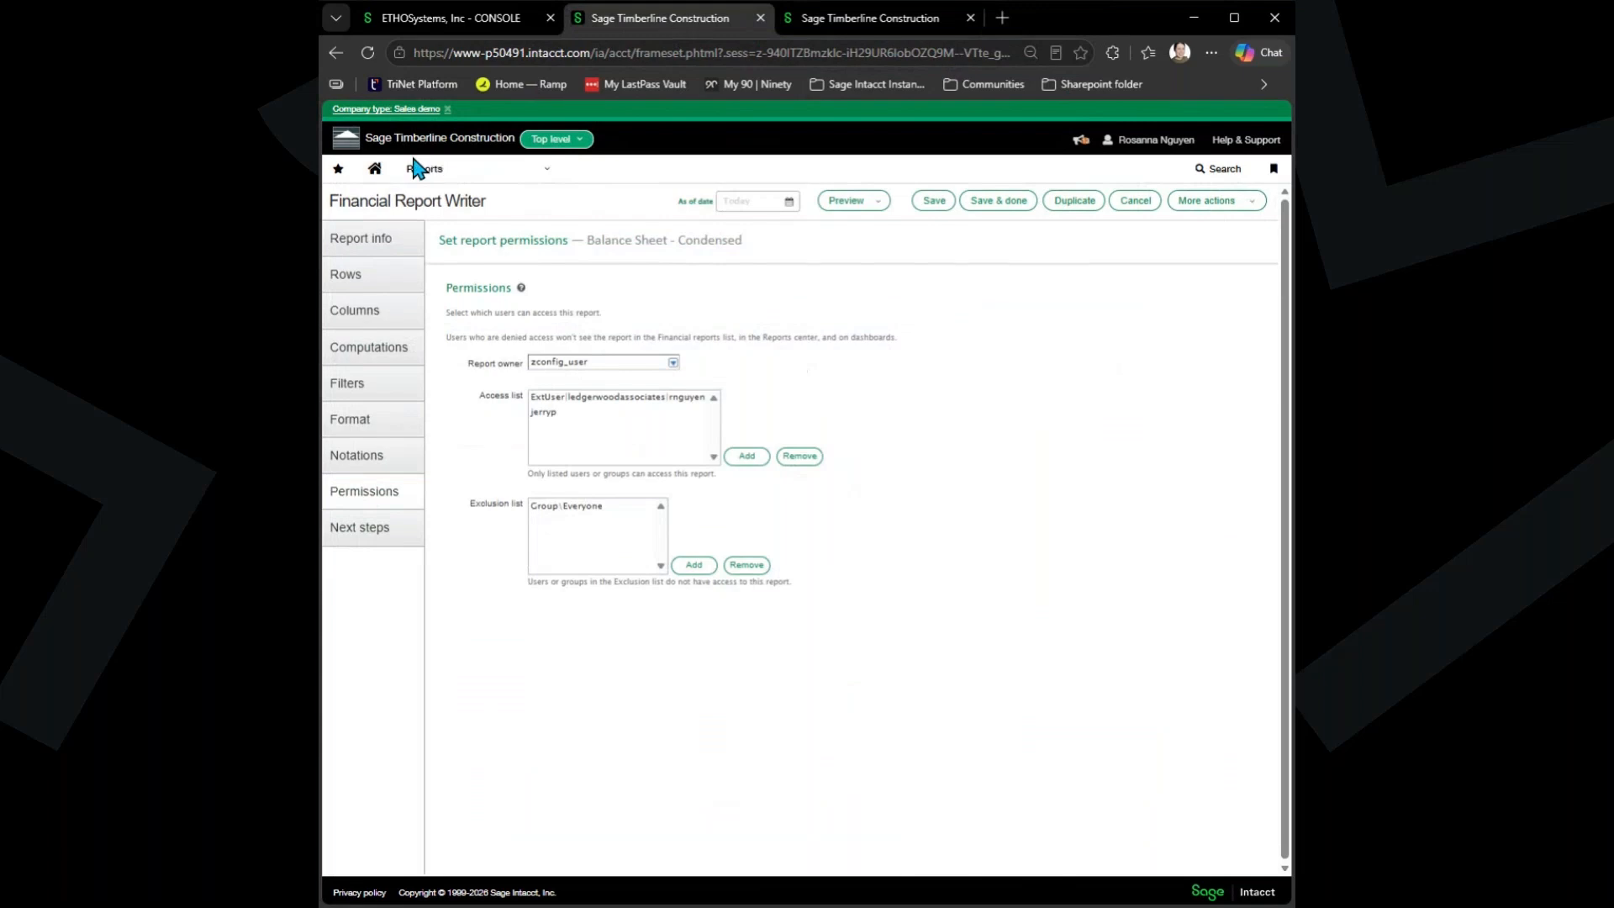
left_click(818, 23)
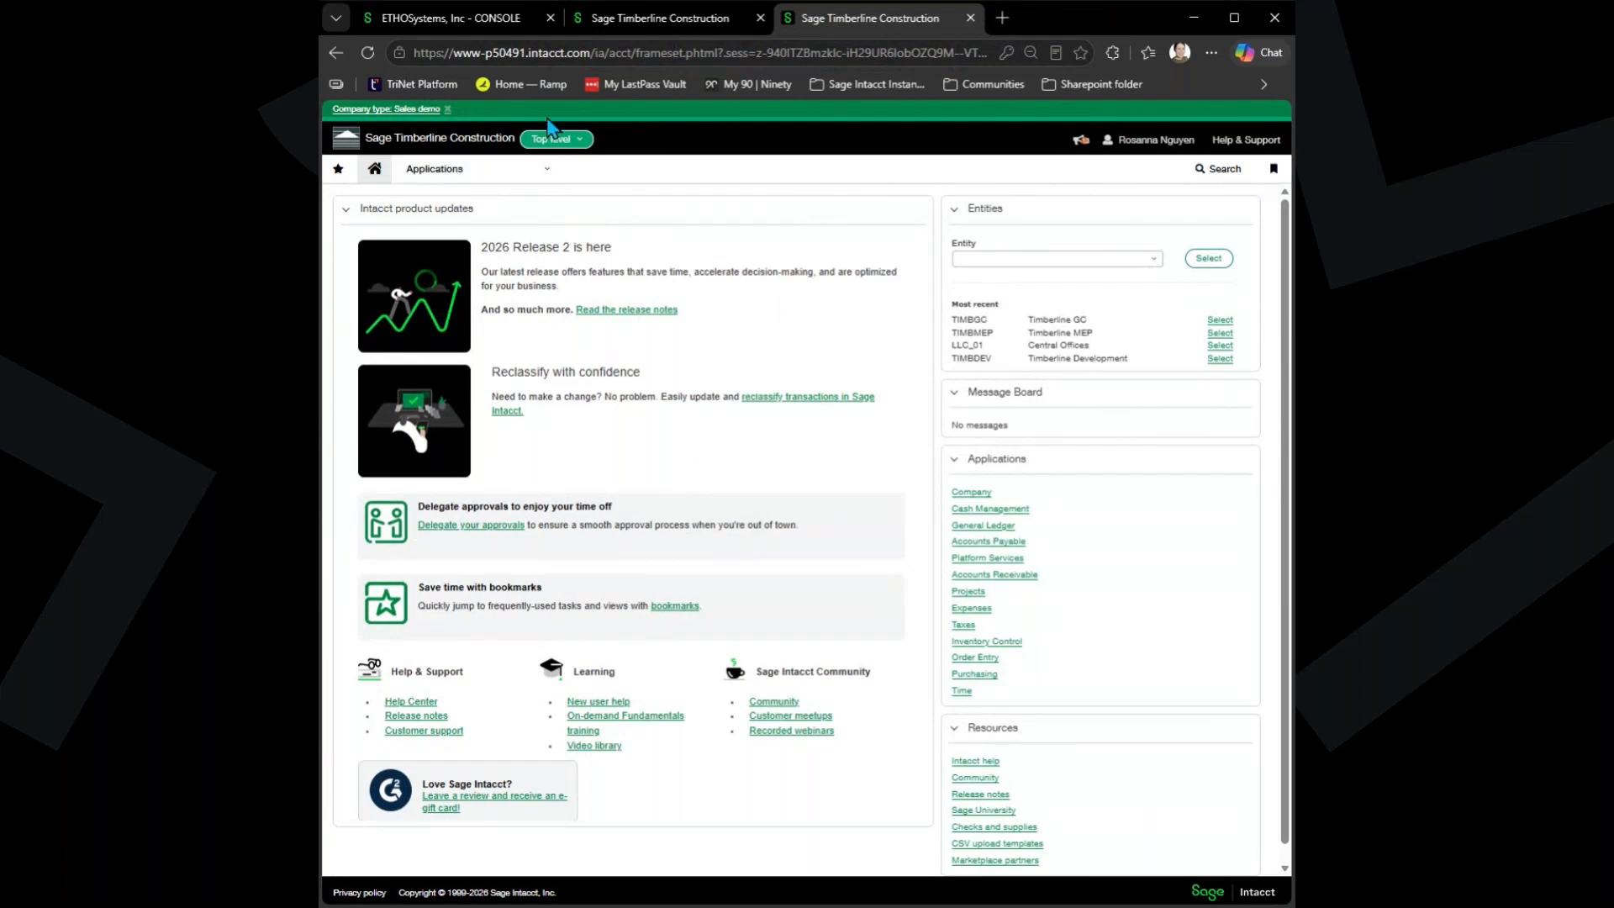
Open the new email delivery history from the Company administration area.
left_click(479, 170)
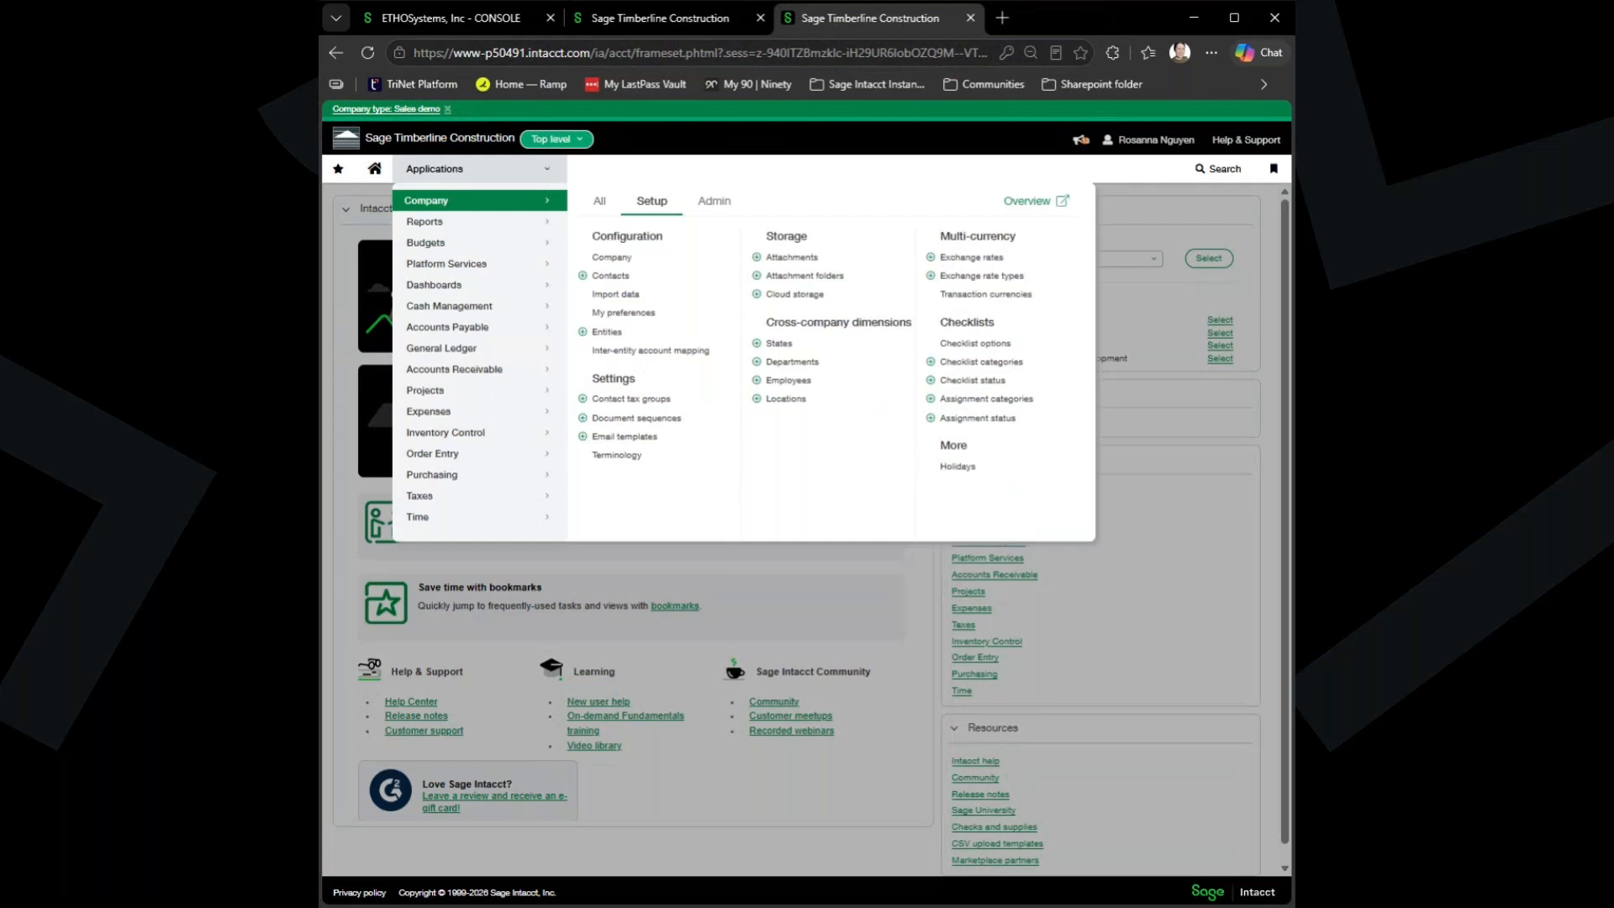
left_click(711, 210)
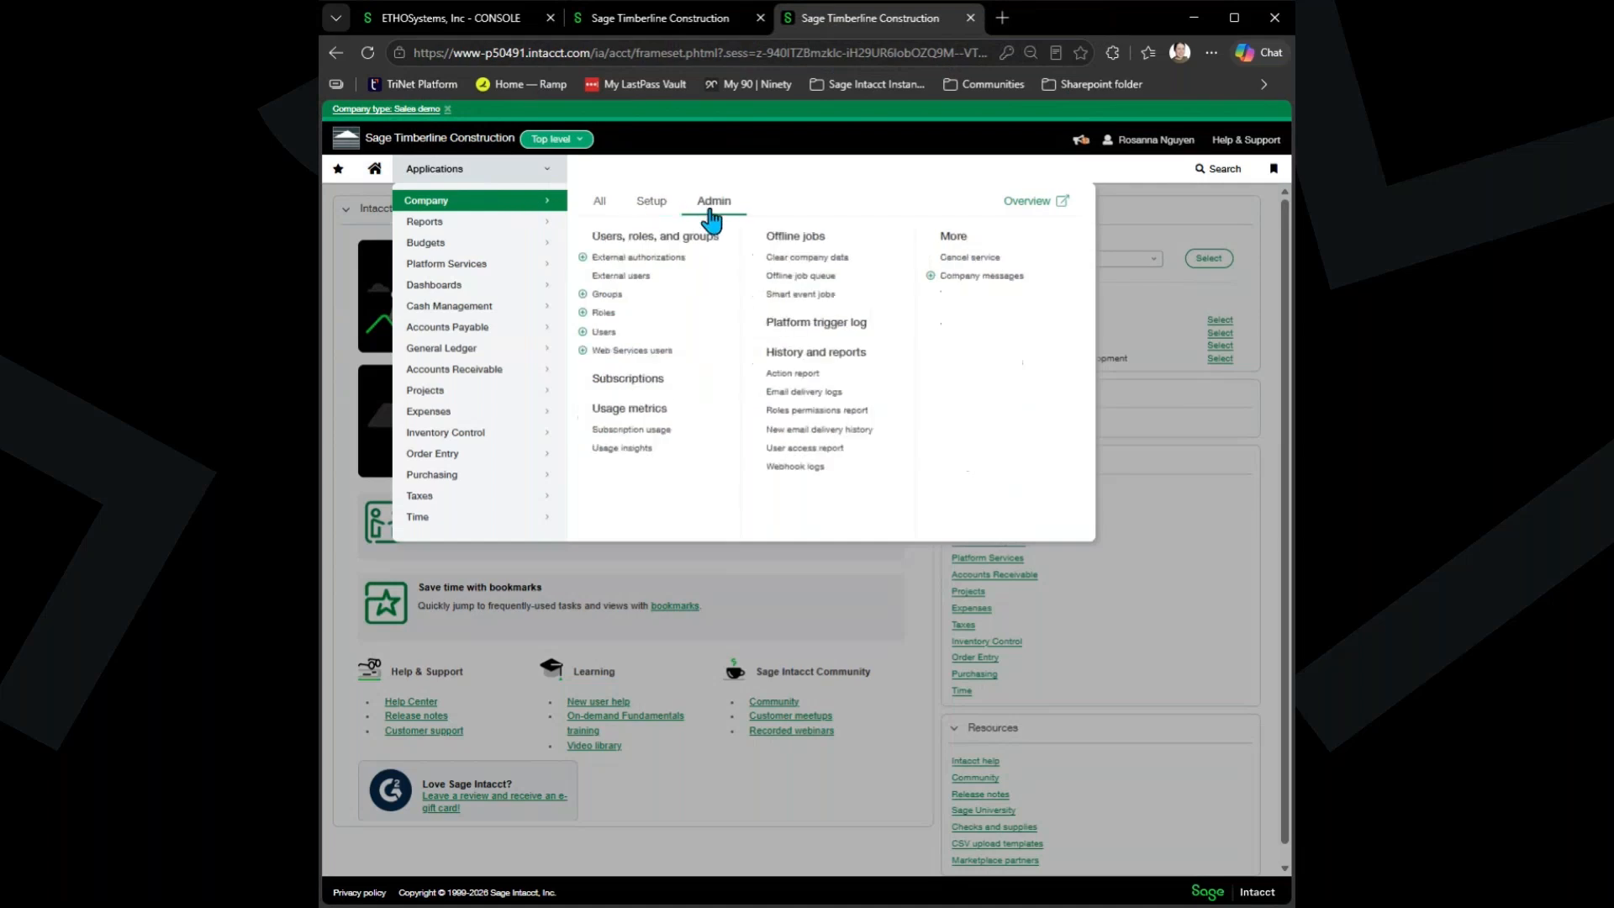
left_click(784, 431)
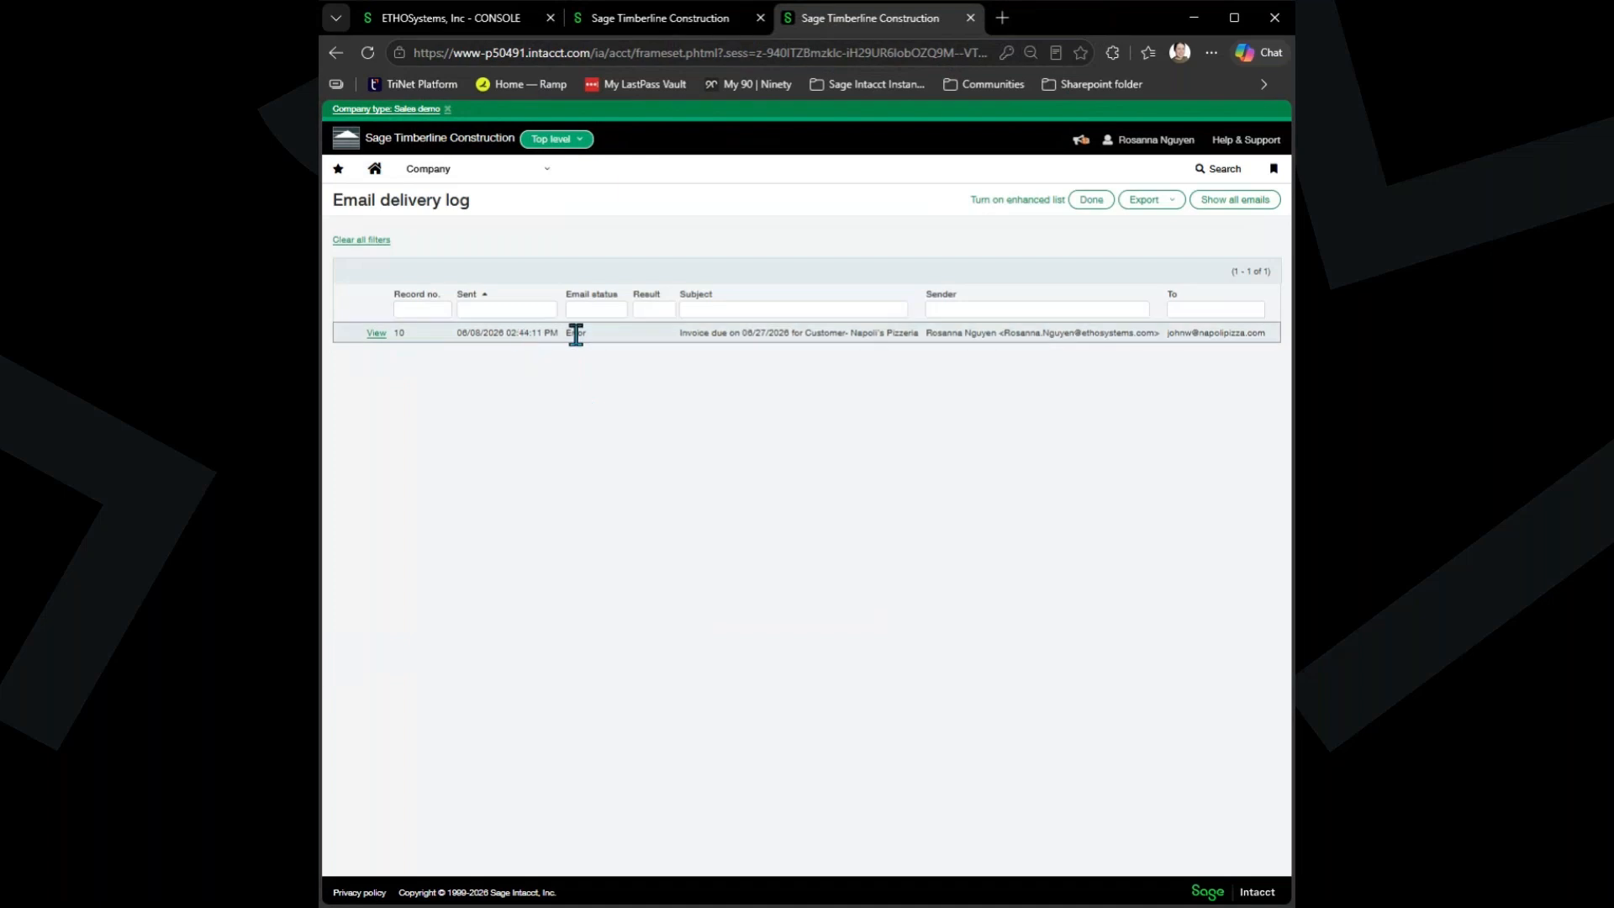
Show all emails in the email delivery log, view the details of the email with subject "Test", and return to the log.
left_click(1235, 201)
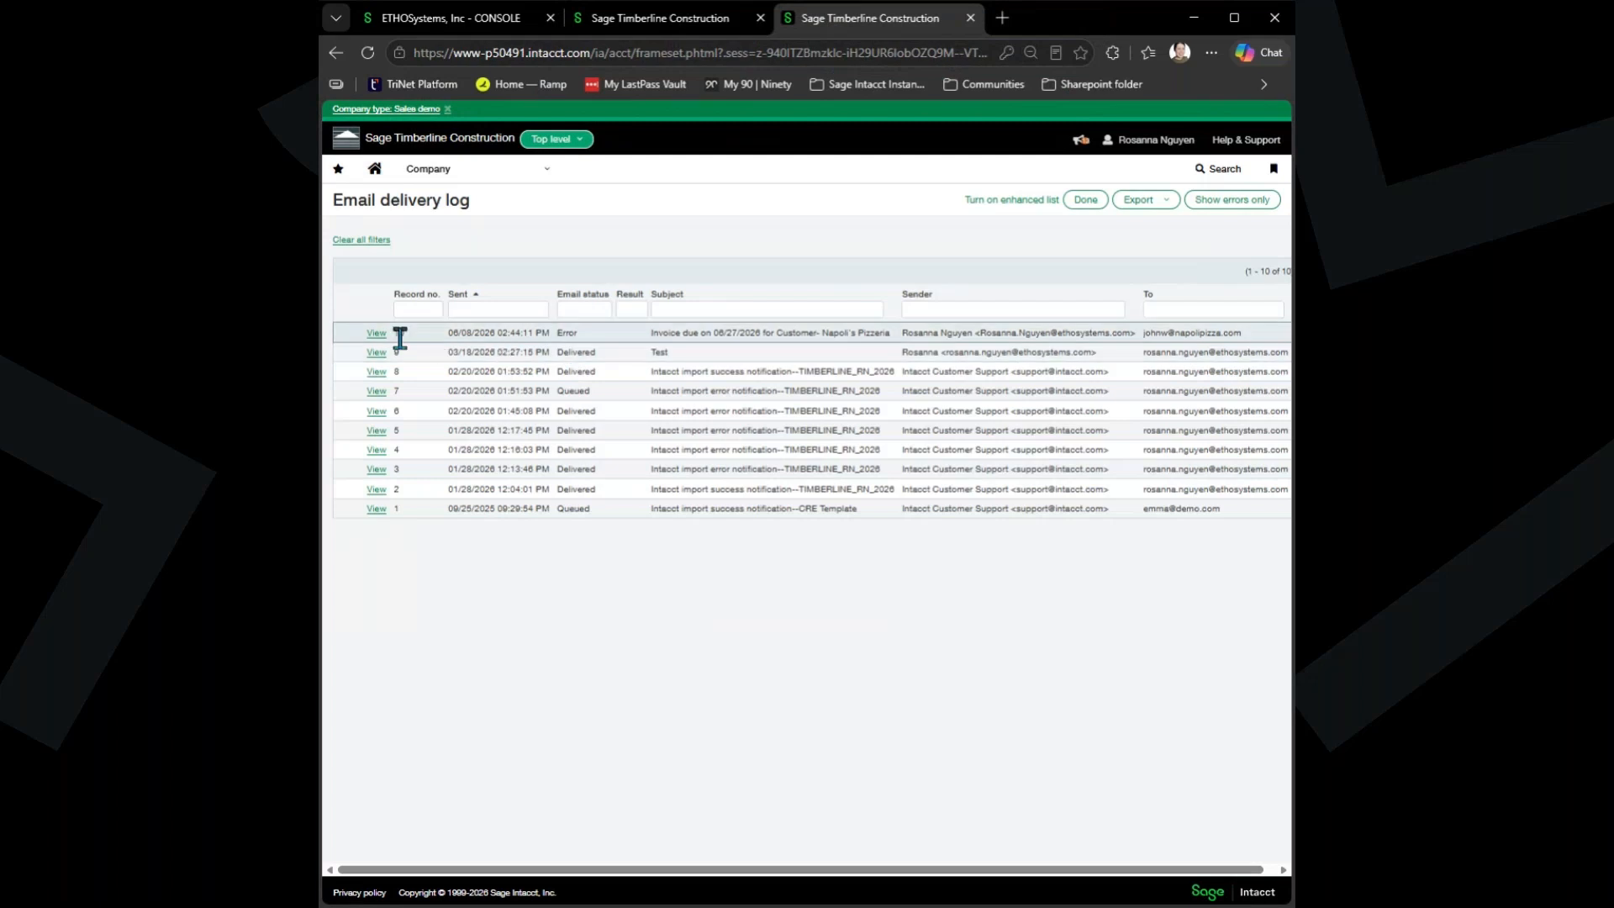
left_click(375, 353)
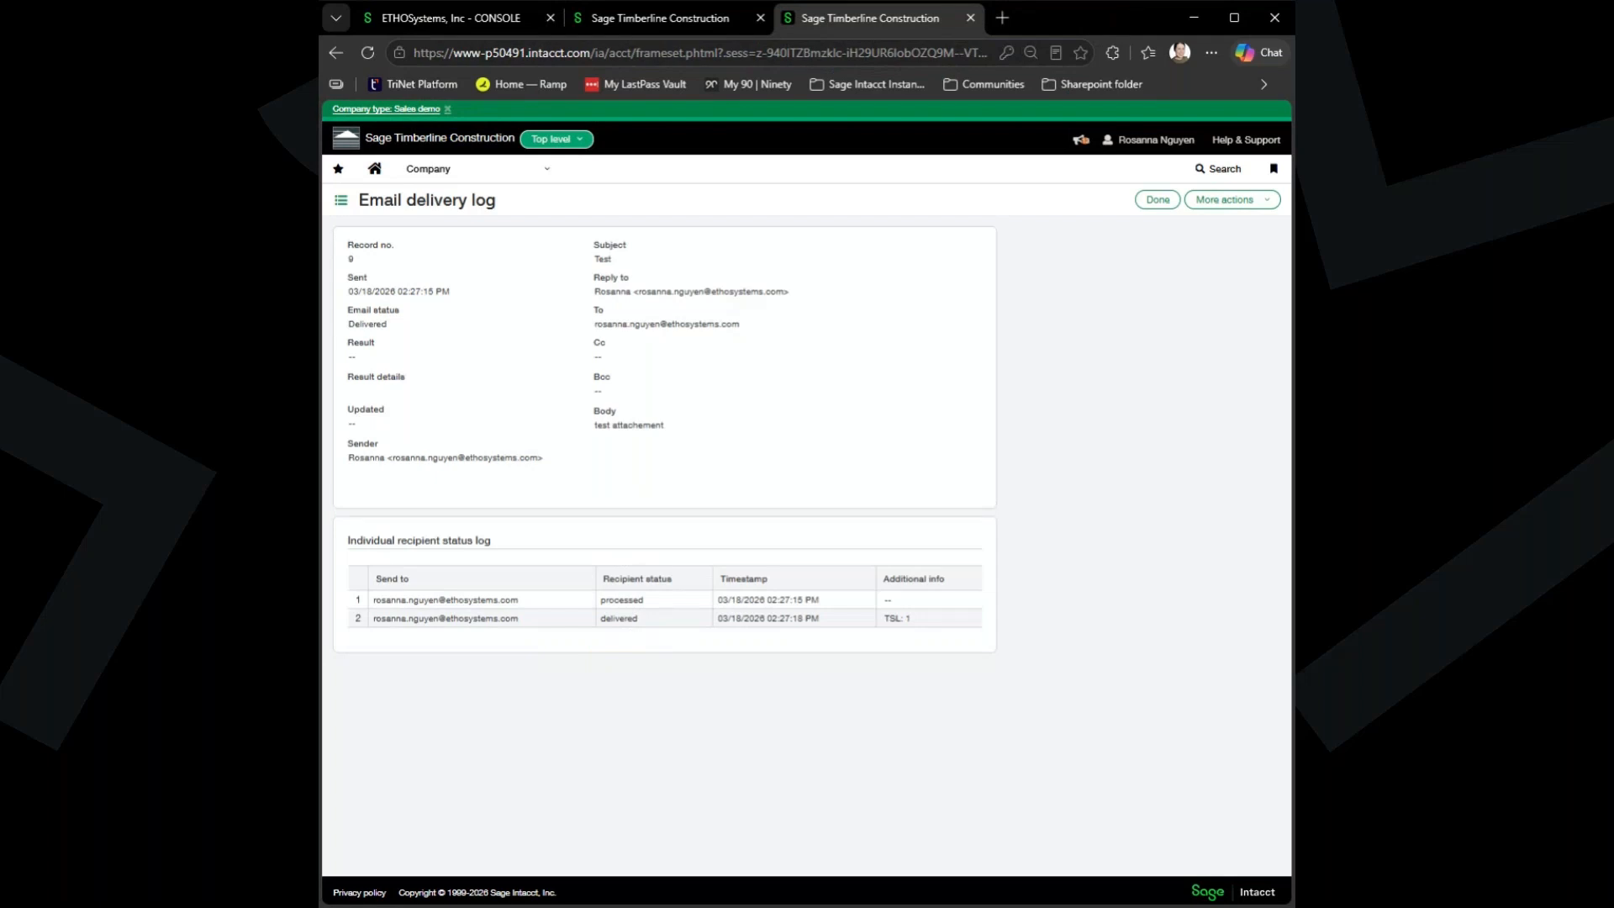
left_click(1153, 201)
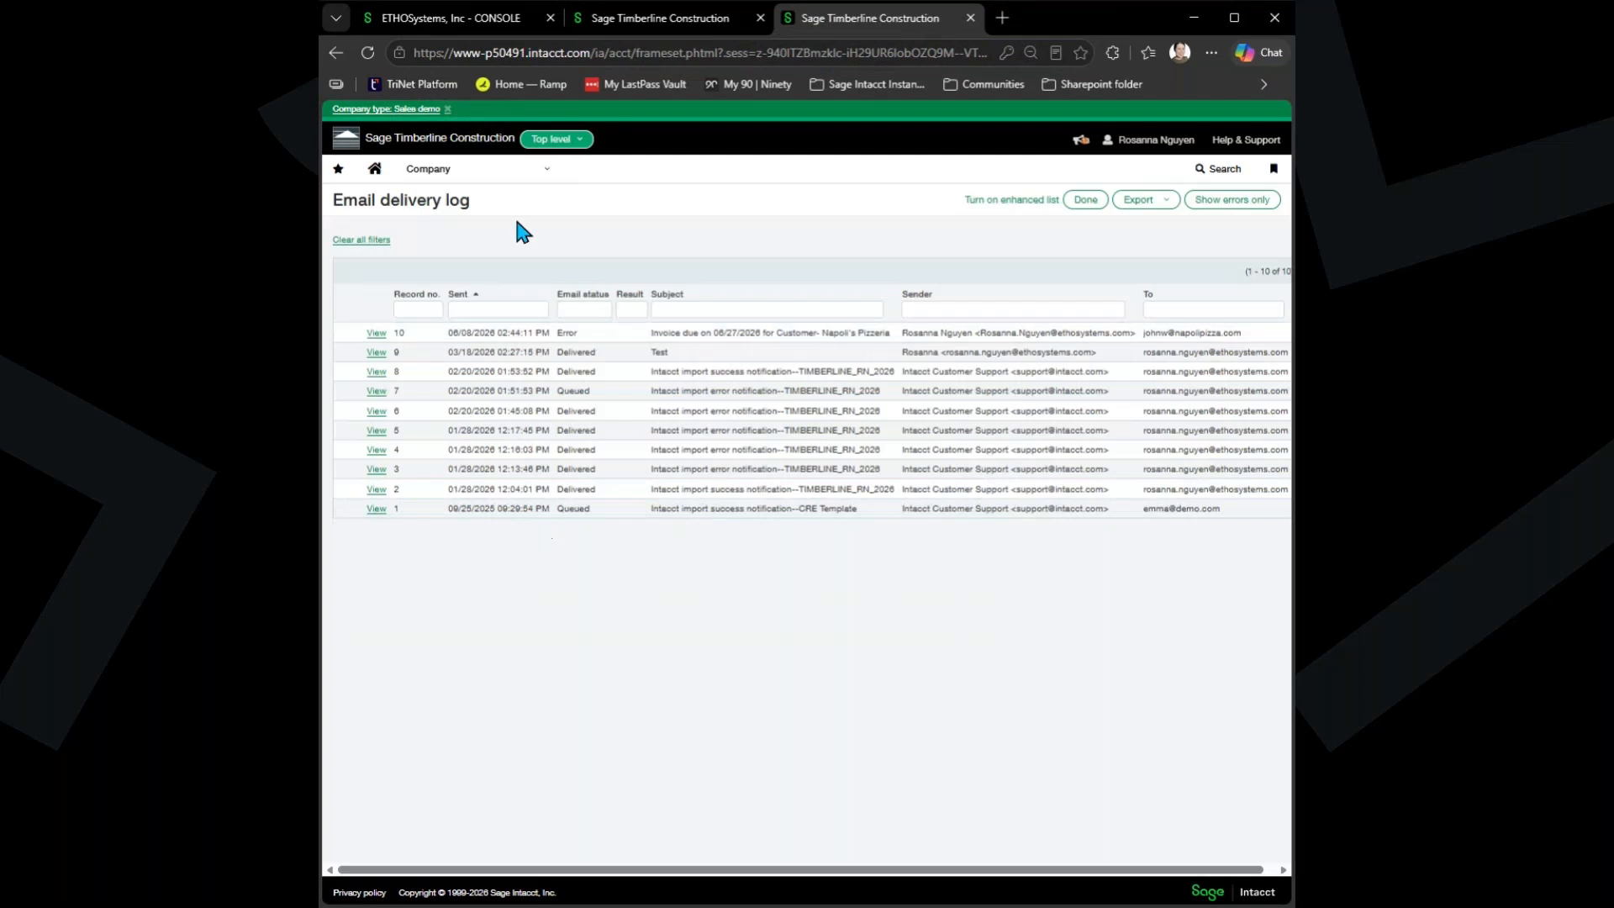
Open the Accounts Receivable invoices list.
left_click(495, 175)
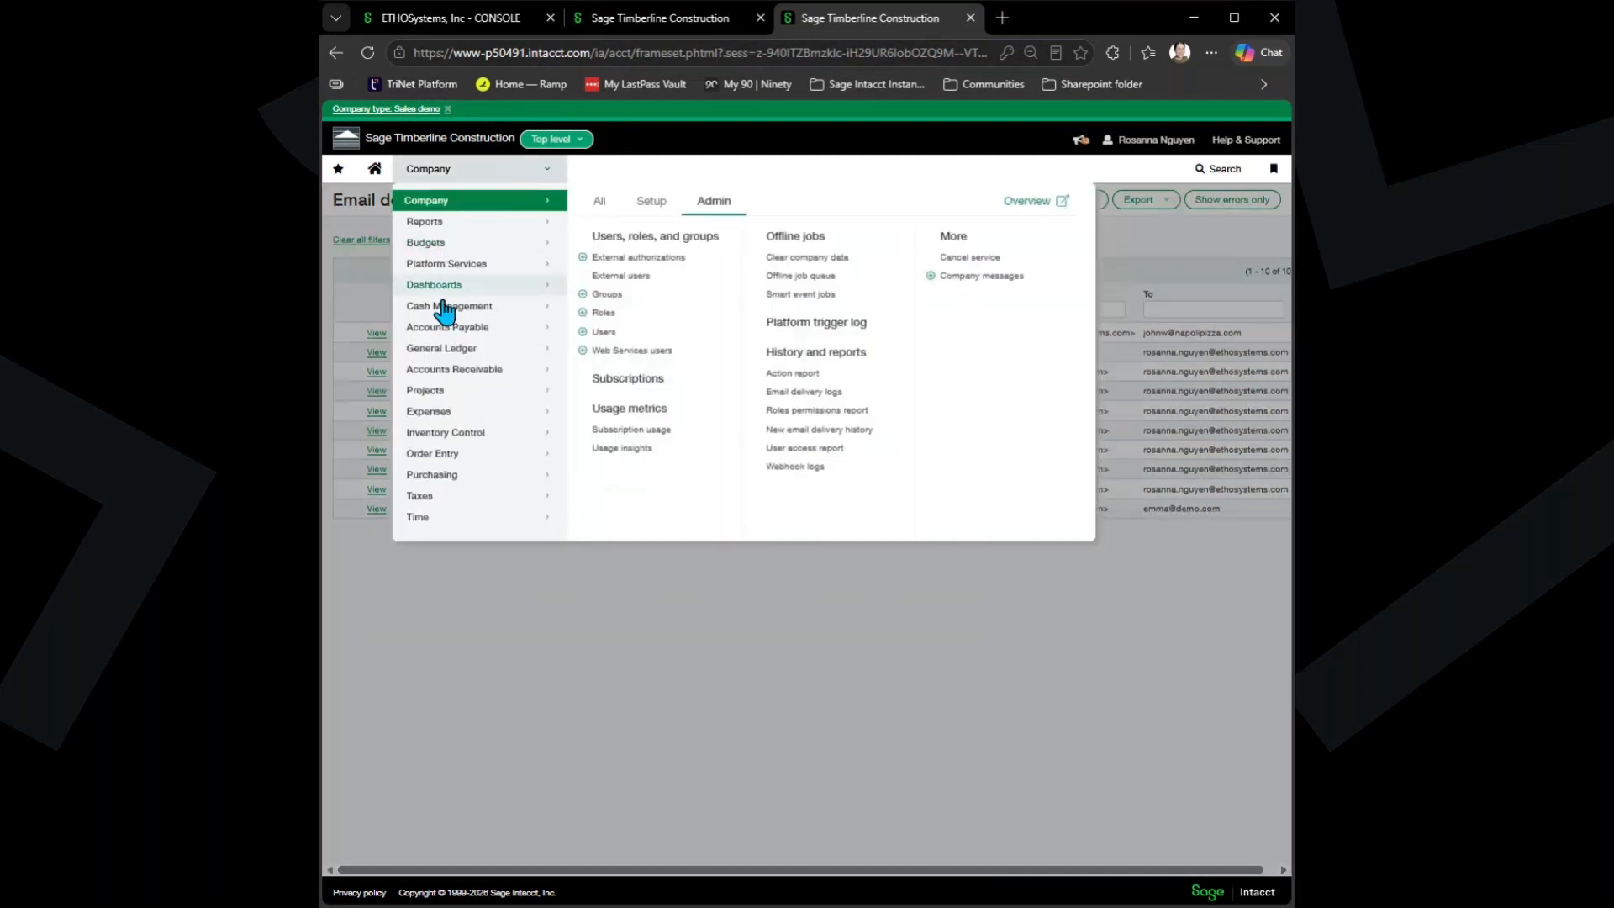
left_click(454, 374)
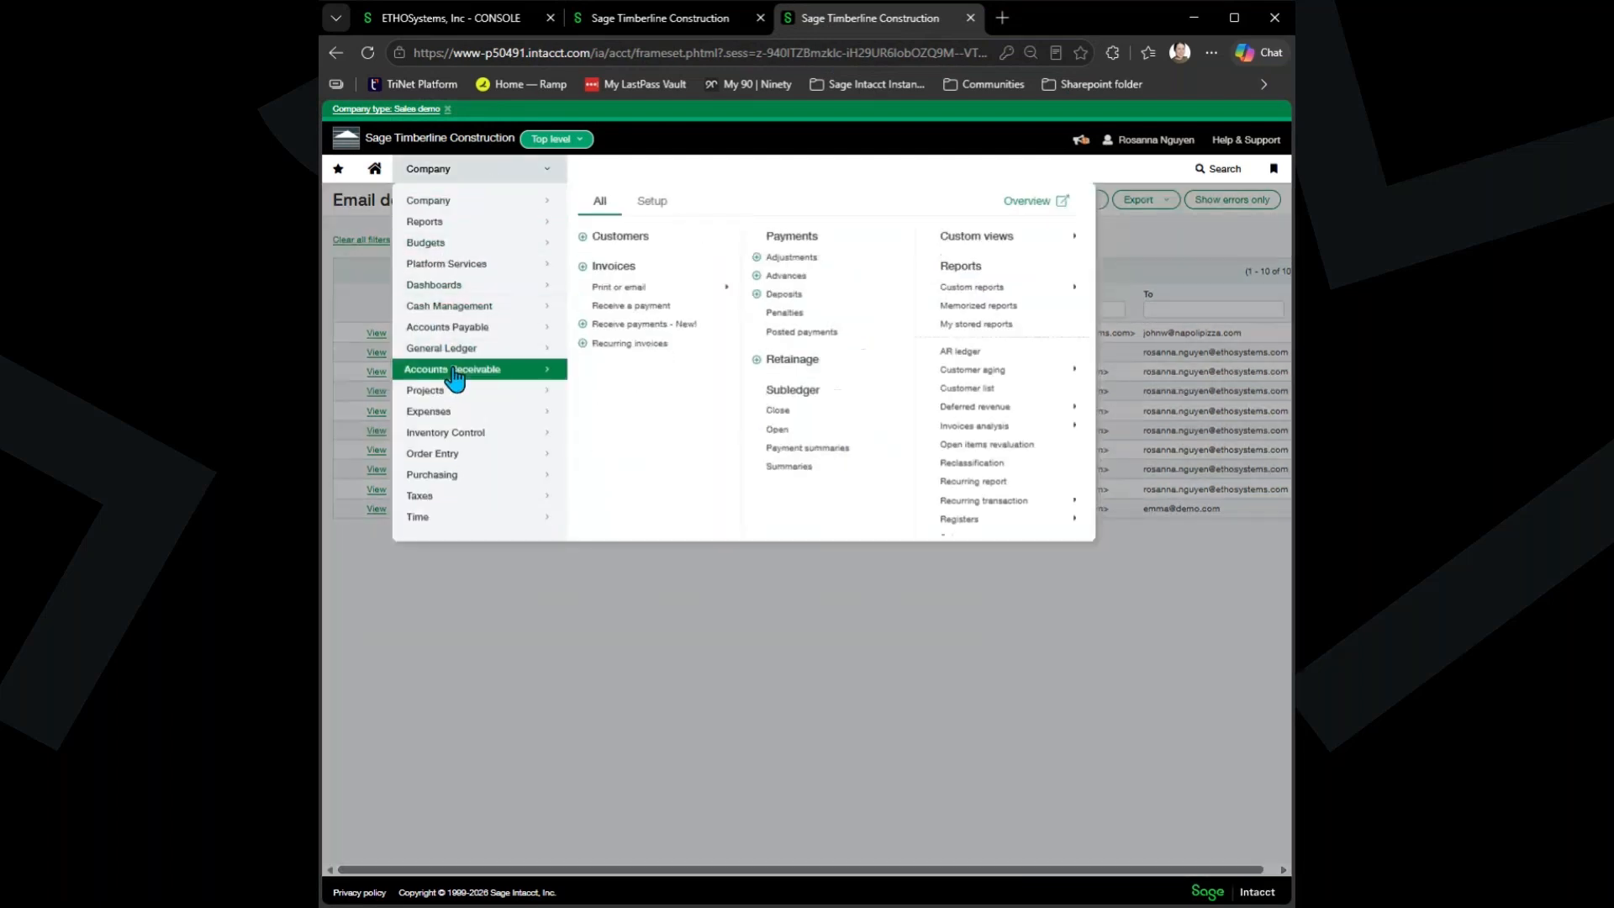
left_click(630, 274)
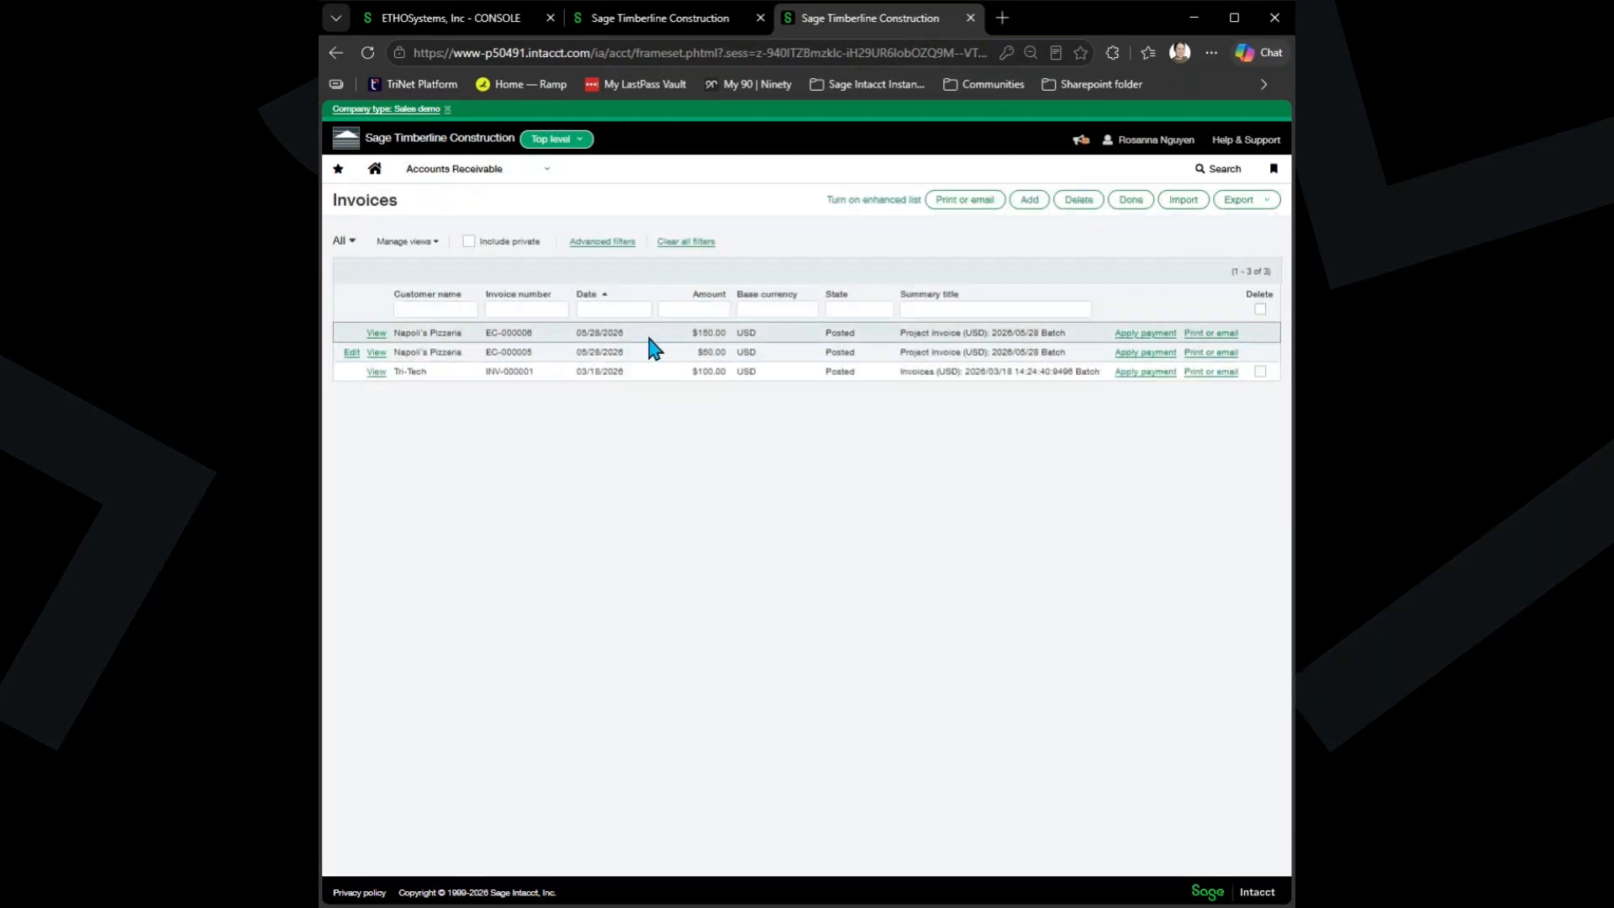
Review the email delivery settings for the $150.00 Napoli's Pizzeria invoice with Print off and Email on, and close without sending.
left_click(1210, 334)
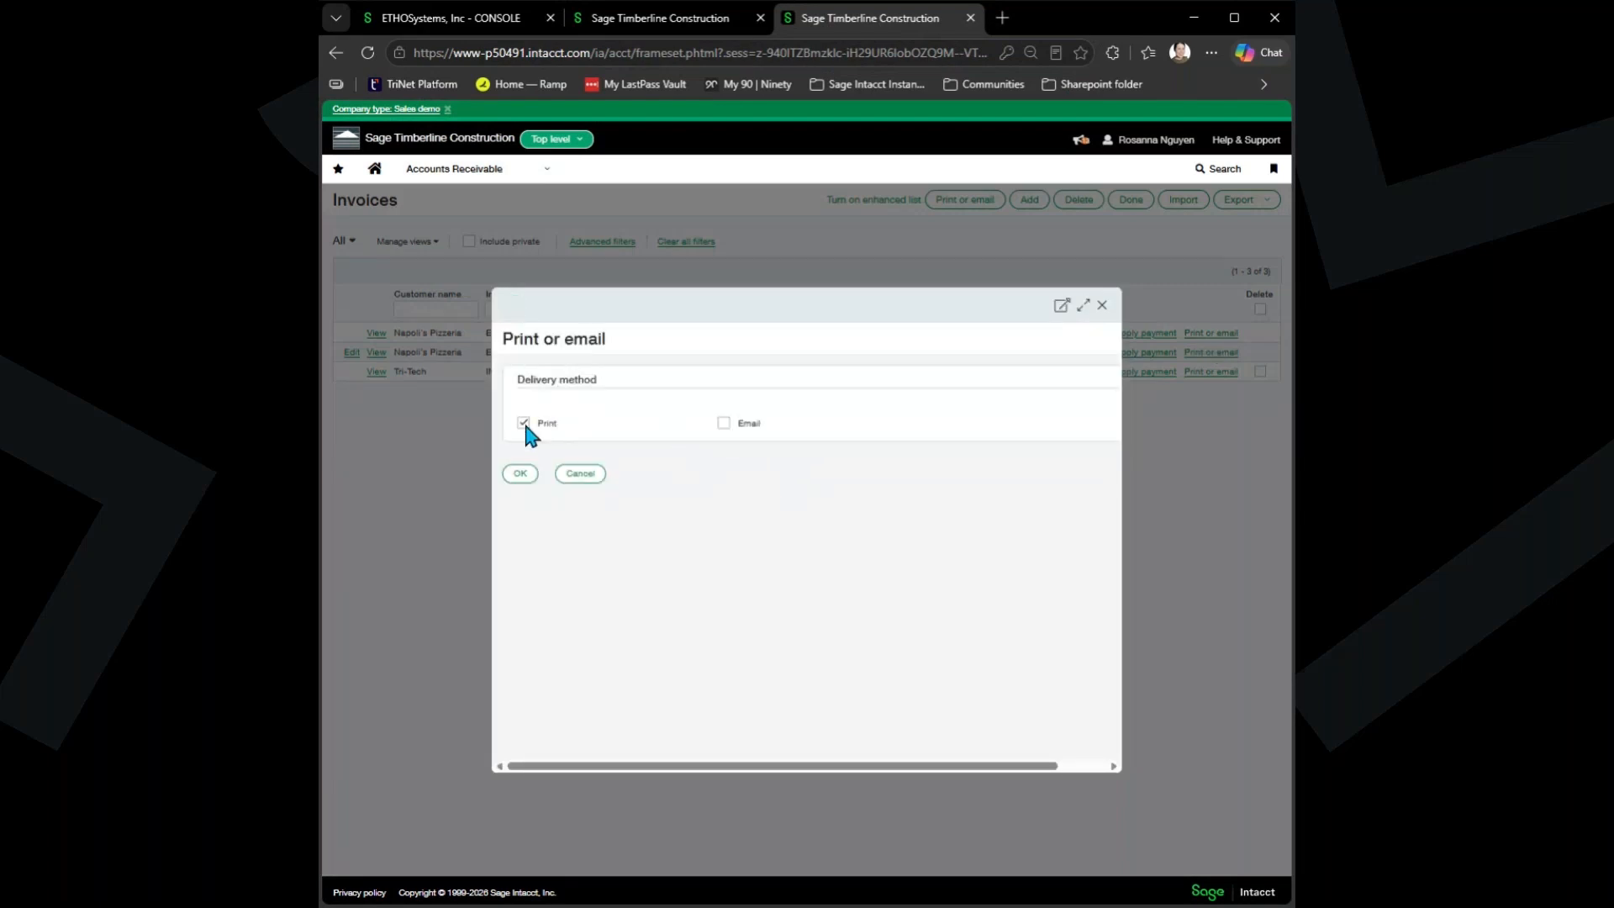
left_click(524, 423)
left_click(723, 422)
left_click(559, 559)
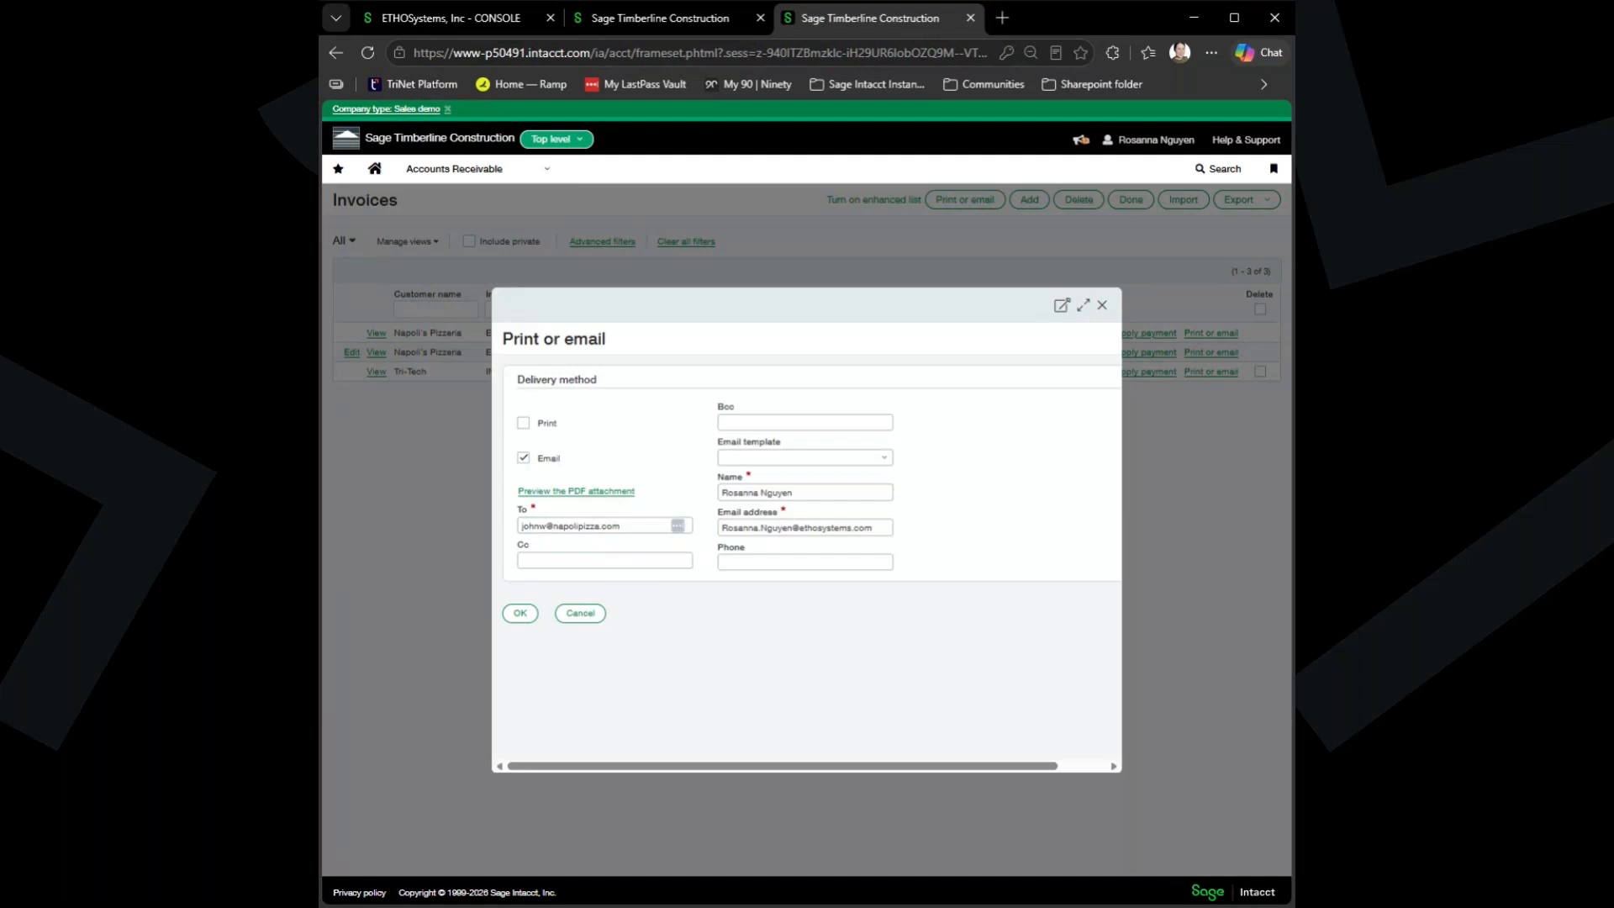
left_click(1100, 305)
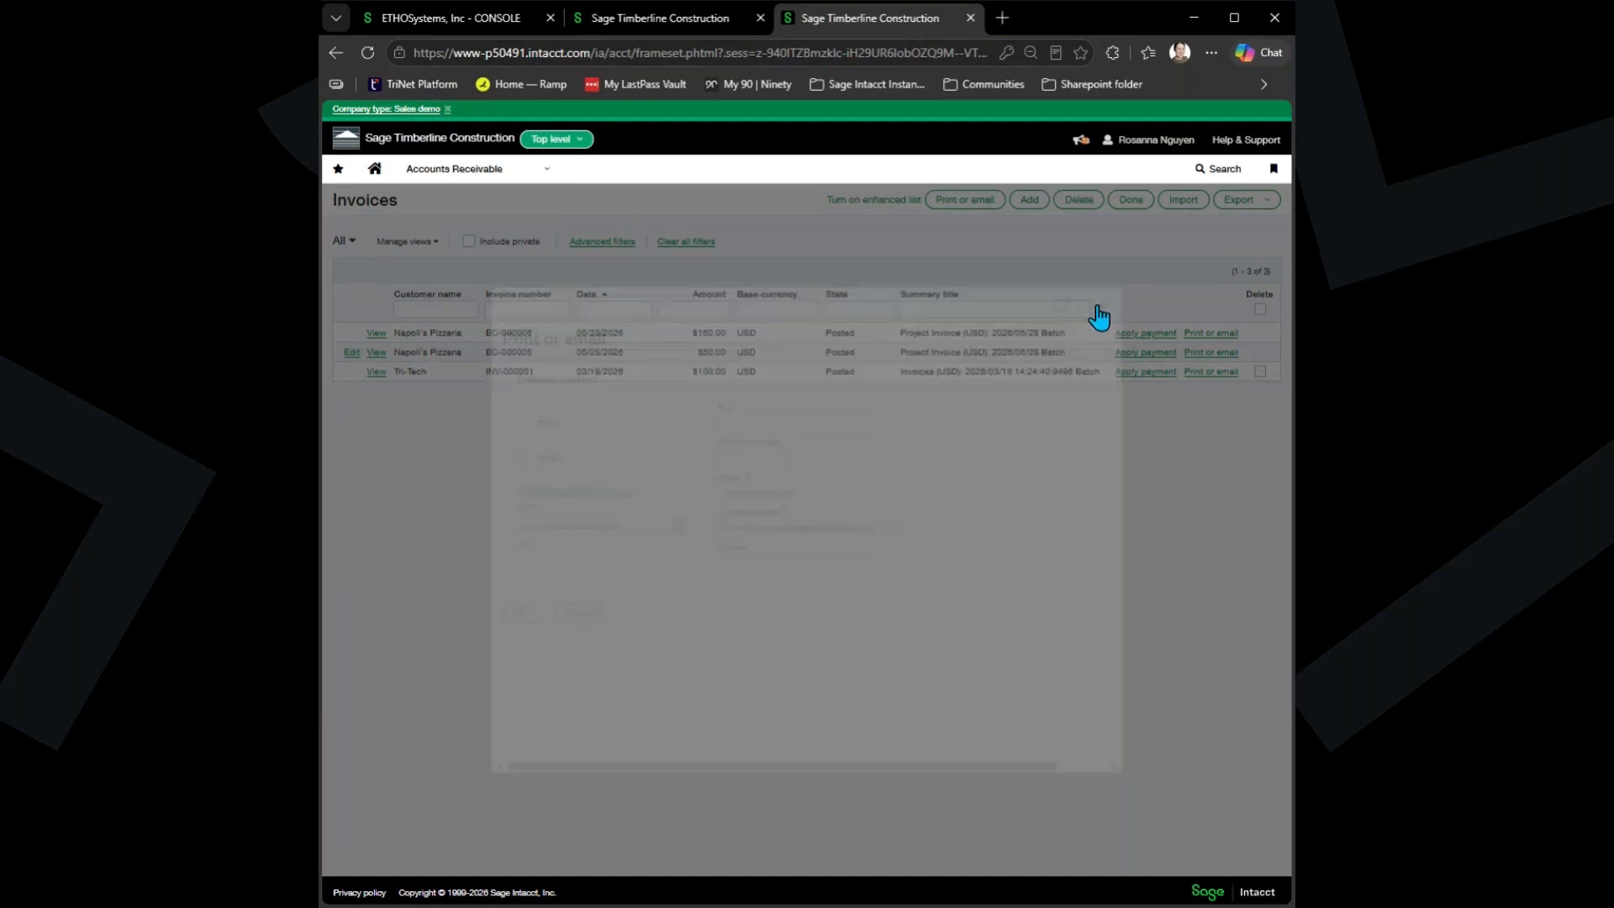